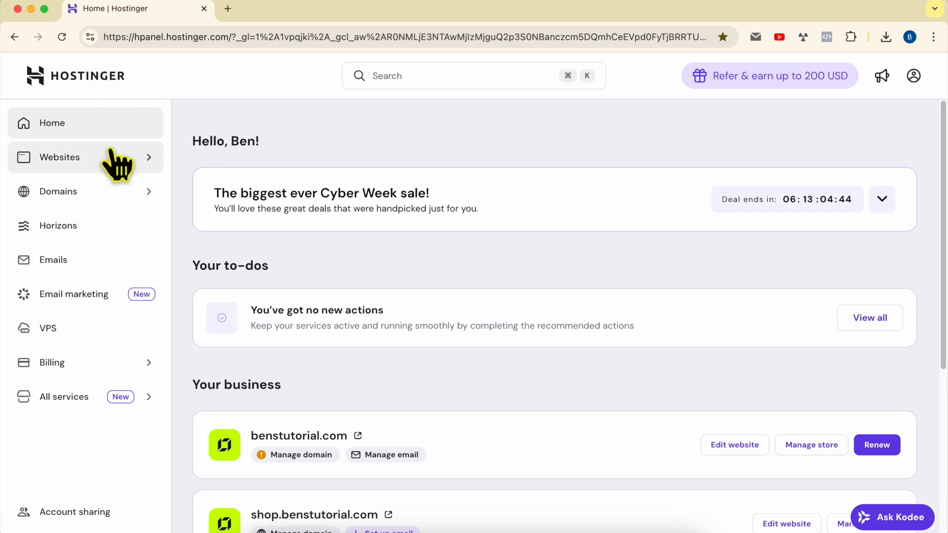
Open the websites list and launch the website editor for benstutorial.com.
click(94, 164)
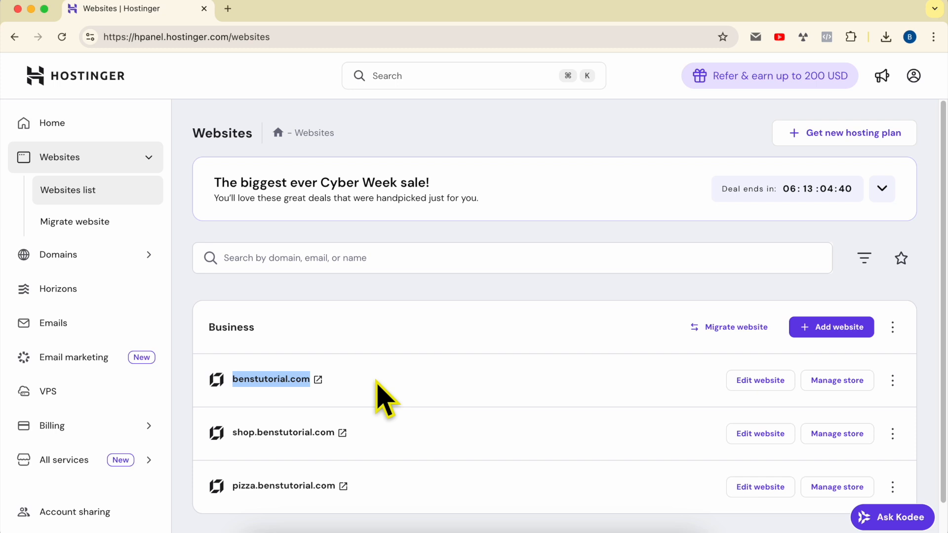
click(760, 381)
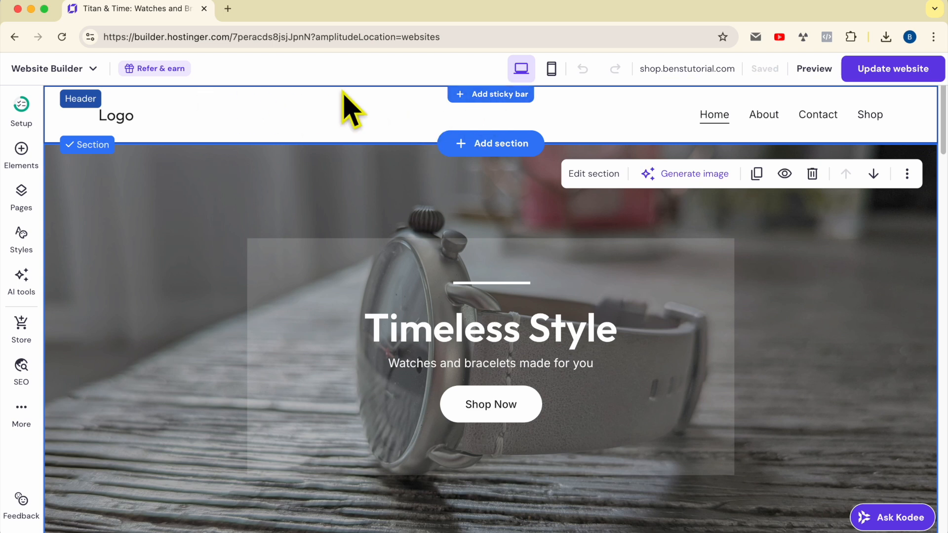
Add a sticky bar above the header with the text "FREE SHIPPING ON ALL ORDERS OVER $50!".
click(498, 95)
double_click(462, 99)
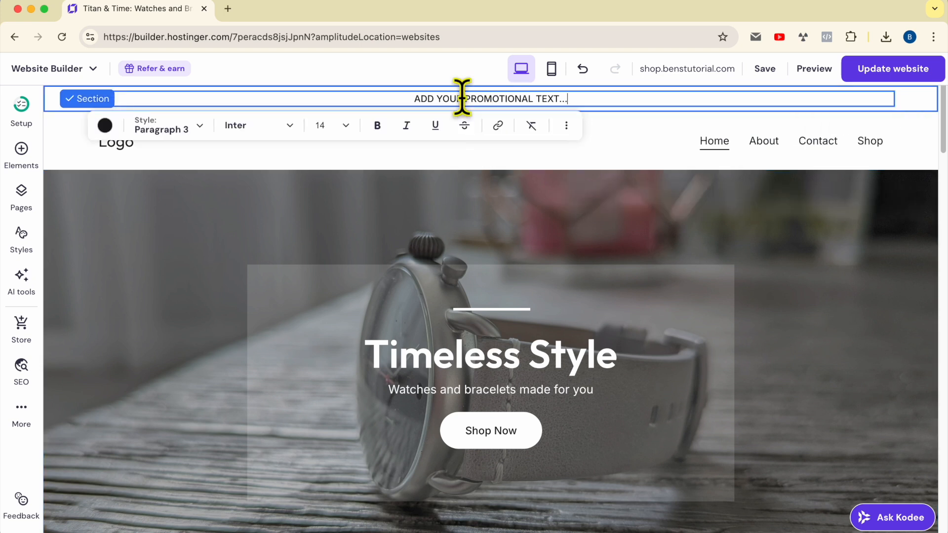
text(FREE SHIPPING ON ALL ORDERS OVER $50!)
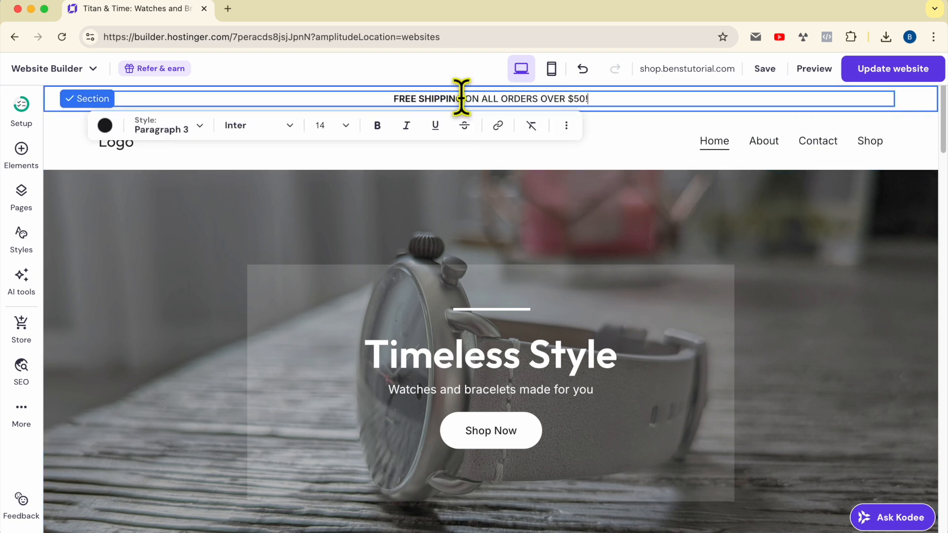
drag(377, 95, 662, 94)
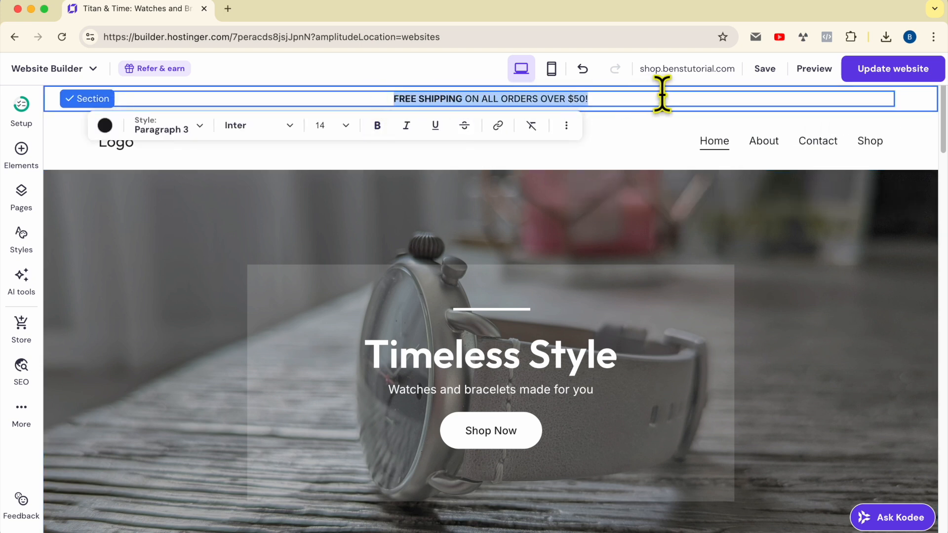
Set the sticky bar's section background to the solid yellow-green colour #dcf72d.
click(926, 98)
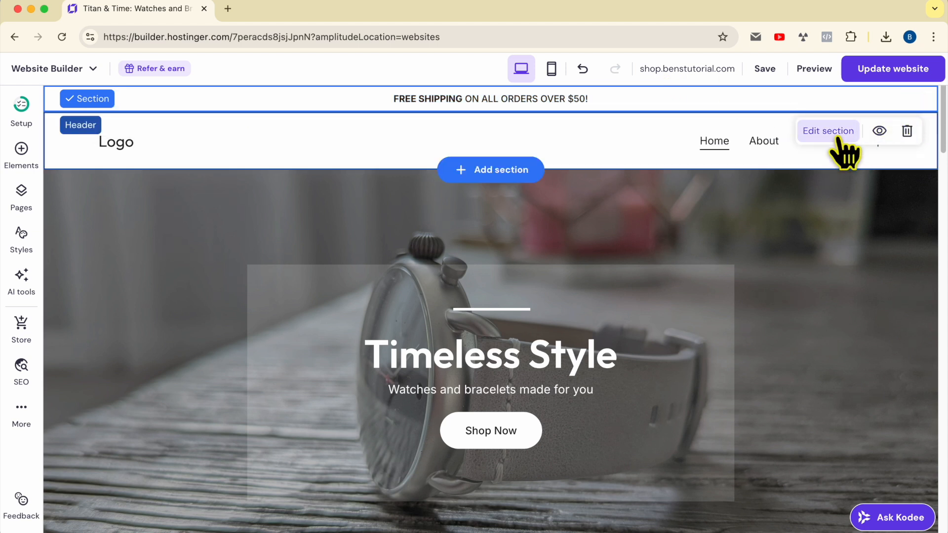
click(840, 143)
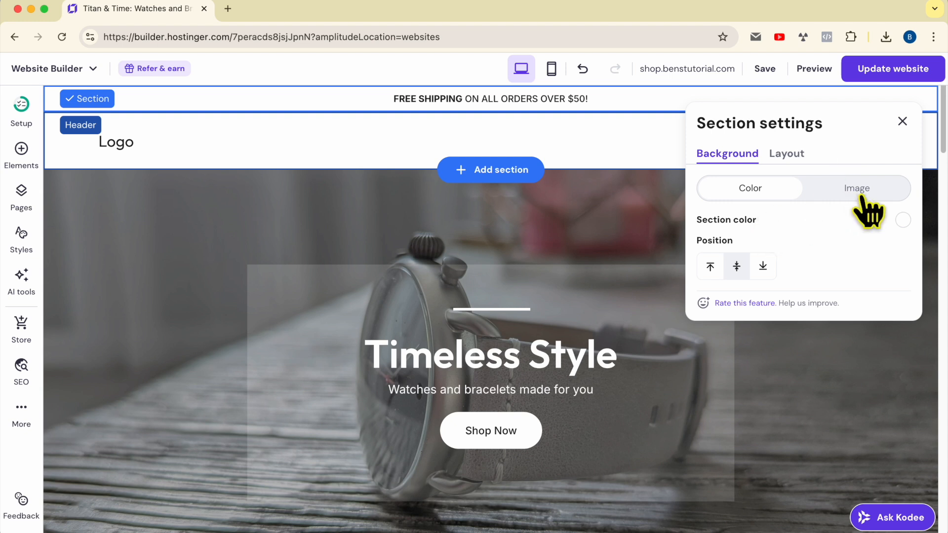
click(903, 220)
drag(563, 259, 543, 341)
click(565, 315)
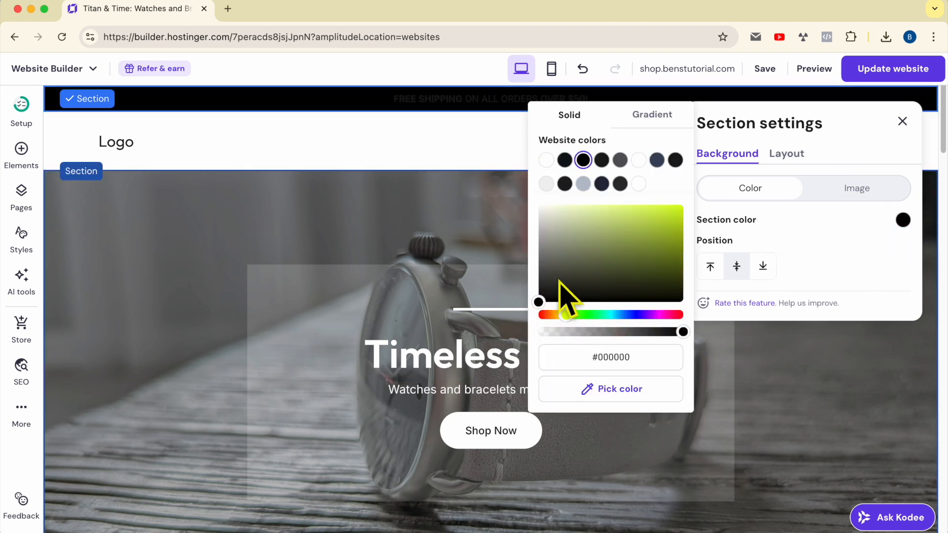
drag(561, 296, 704, 197)
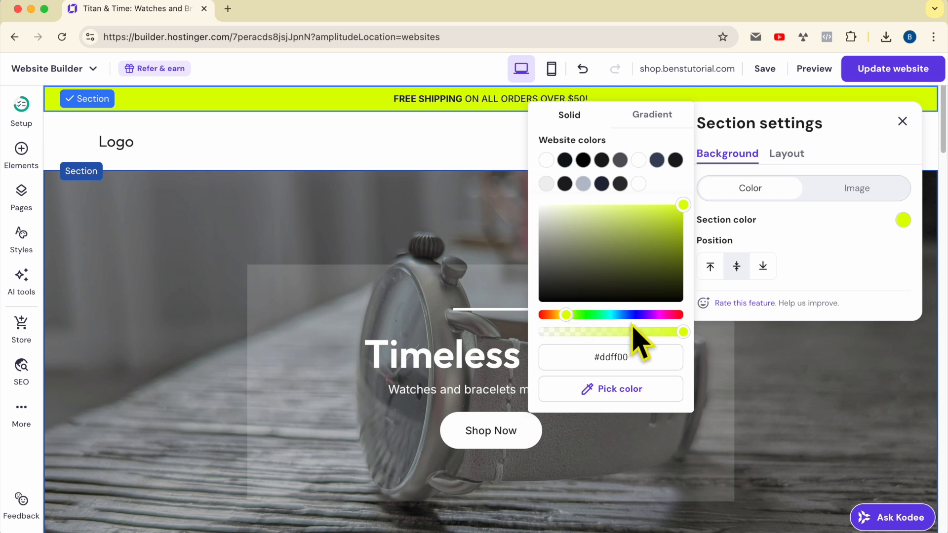
drag(685, 204, 657, 208)
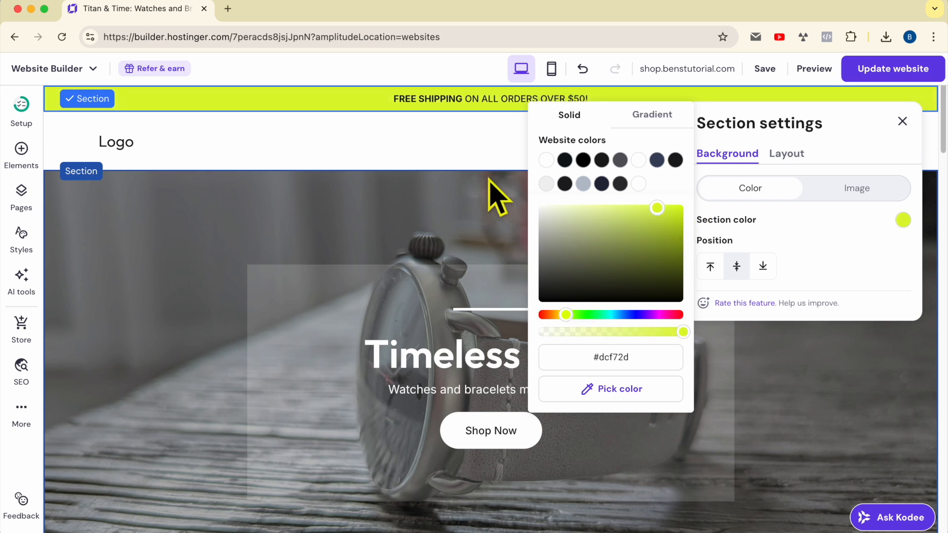
click(471, 232)
click(571, 99)
triple_click(590, 97)
drag(559, 98, 520, 98)
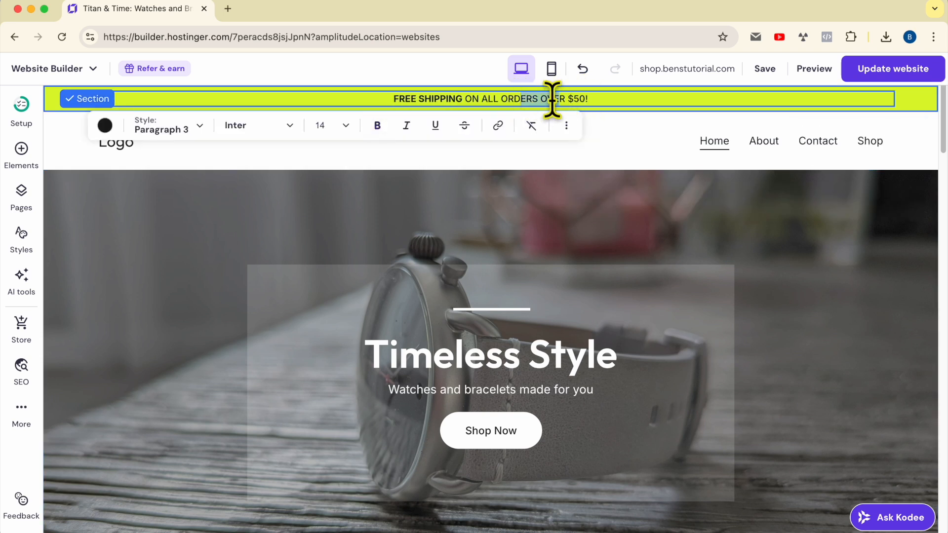
triple_click(597, 94)
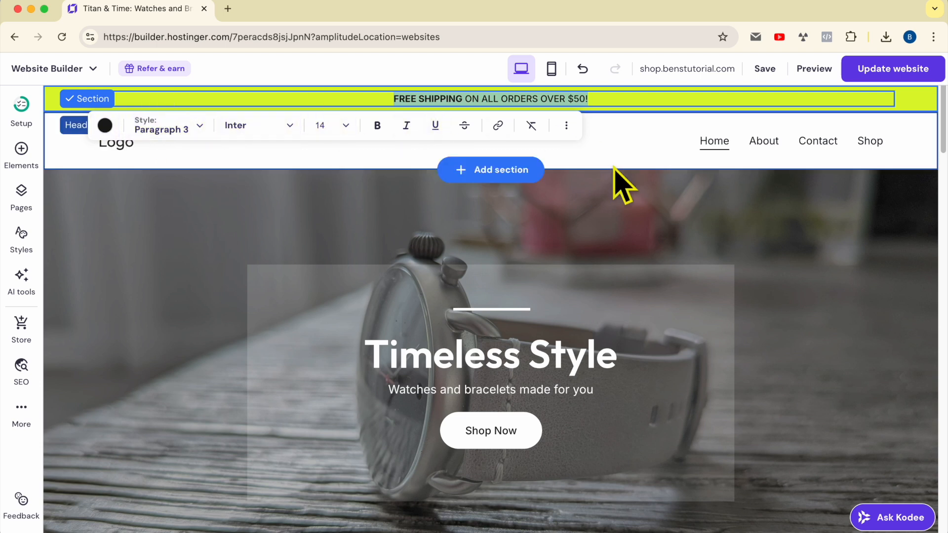
click(810, 245)
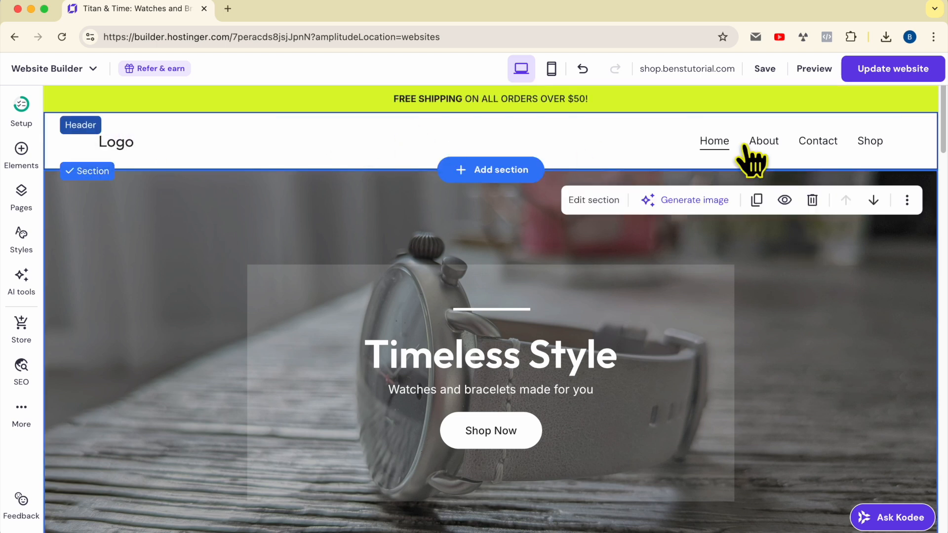
Preview the website, check how the sticky bar behaves on the page, and return to the editor.
click(799, 74)
scroll(640, 252, down, 2)
scroll(618, 232, up, 2)
click(68, 68)
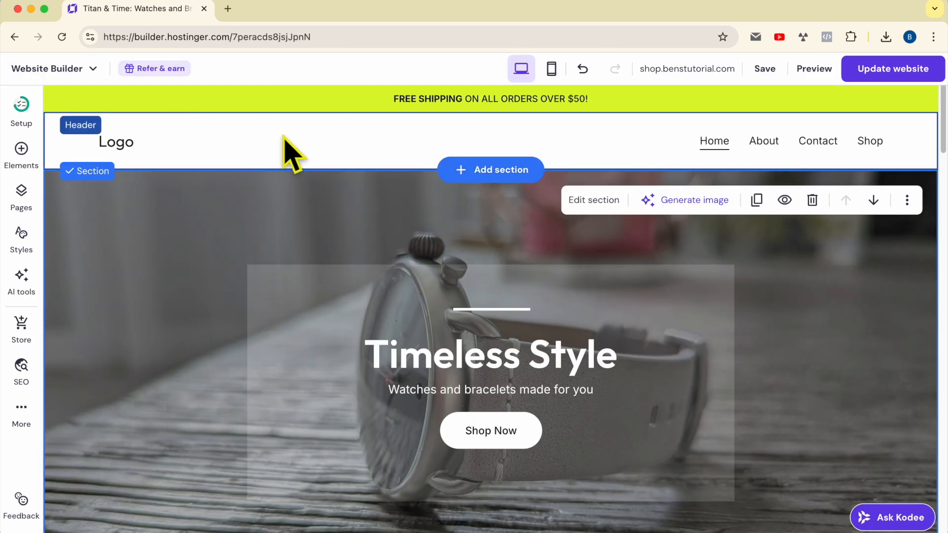
Open the header's settings and make the header sticky.
click(312, 132)
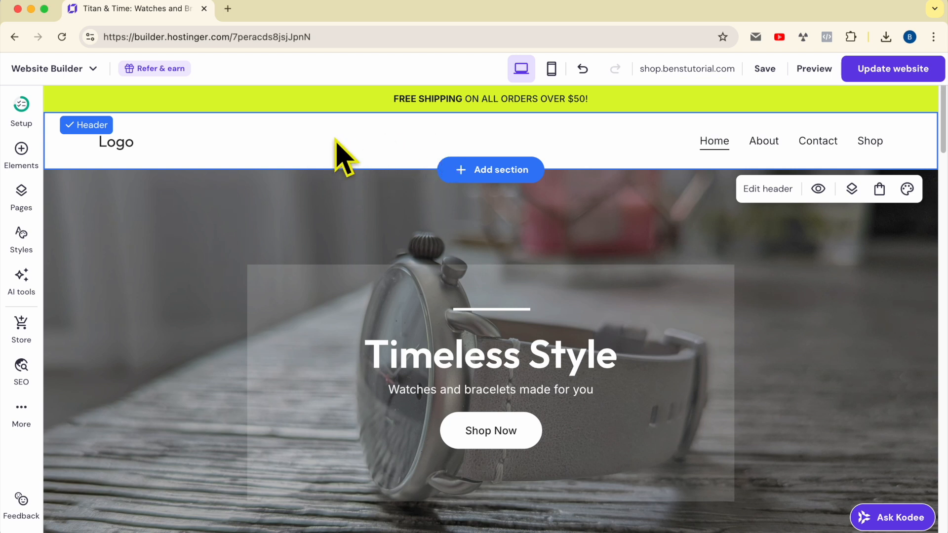
click(774, 191)
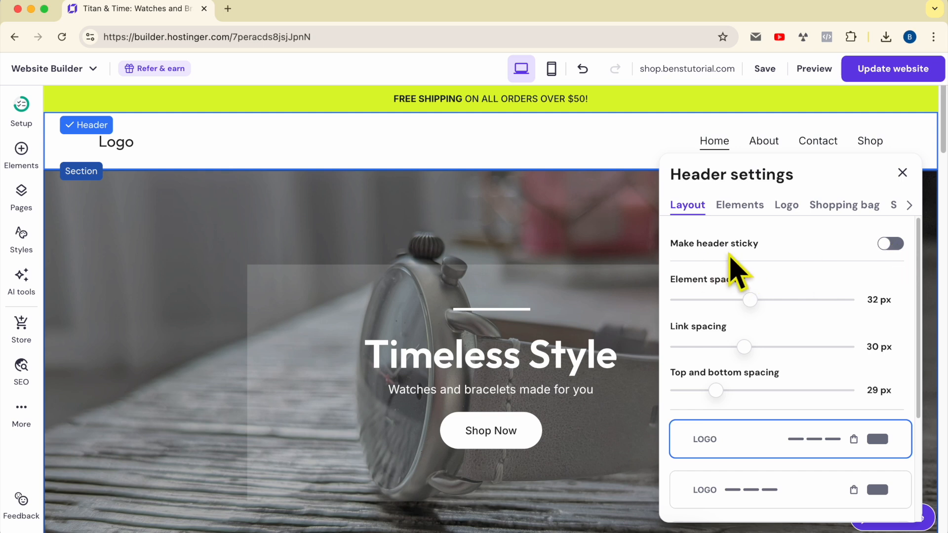
click(895, 245)
scroll(511, 217, down, 7)
scroll(523, 217, up, 7)
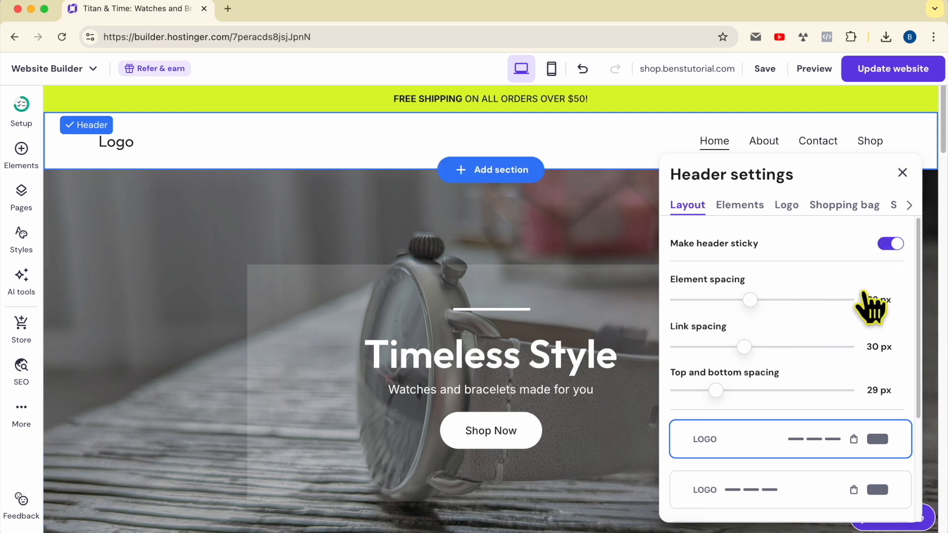
Set the header's element spacing to 30 px and leave the header settings.
mouse_move(749, 303)
mouse_down()
mouse_move(690, 302)
mouse_move(795, 305)
mouse_move(730, 302)
mouse_move(755, 301)
mouse_up()
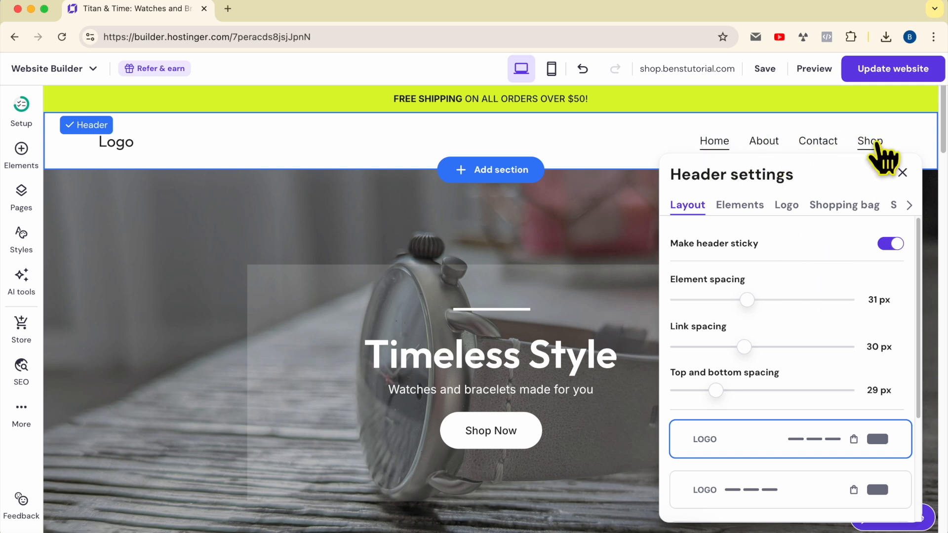
mouse_move(745, 303)
mouse_down()
mouse_move(724, 302)
mouse_move(794, 303)
mouse_move(745, 302)
mouse_up()
click(572, 197)
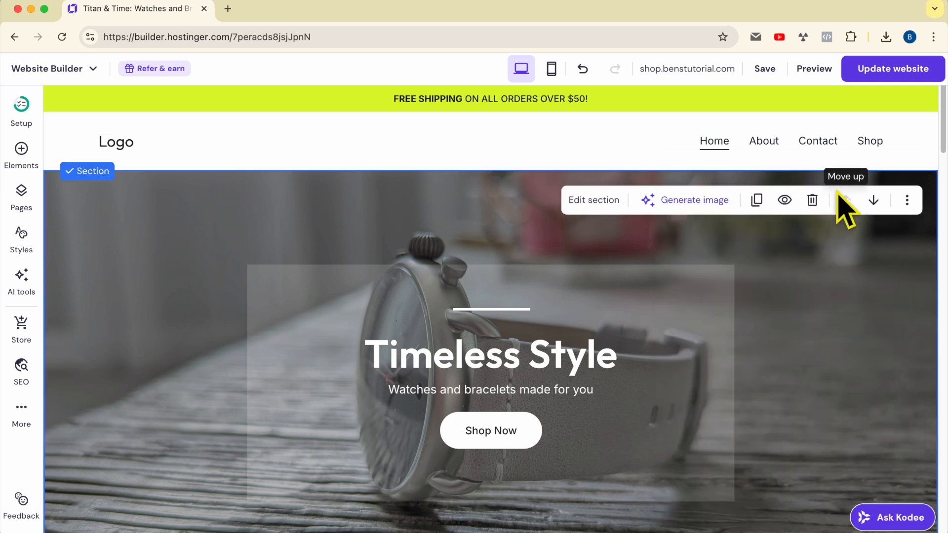
Reopen the header settings and set the element spacing to 33 px, keeping the header sticky.
click(643, 151)
click(775, 191)
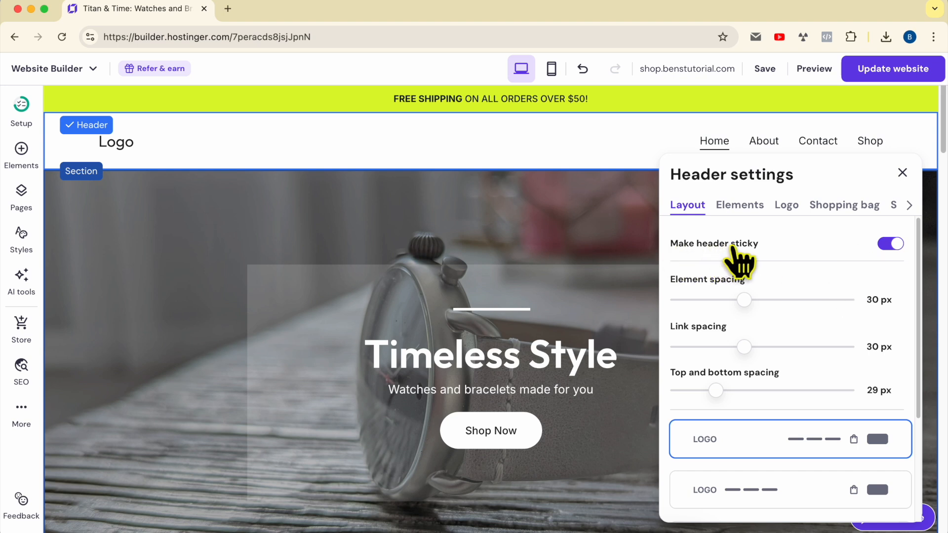
click(884, 245)
mouse_move(747, 298)
mouse_down()
mouse_move(702, 306)
mouse_move(792, 304)
mouse_move(747, 303)
mouse_up()
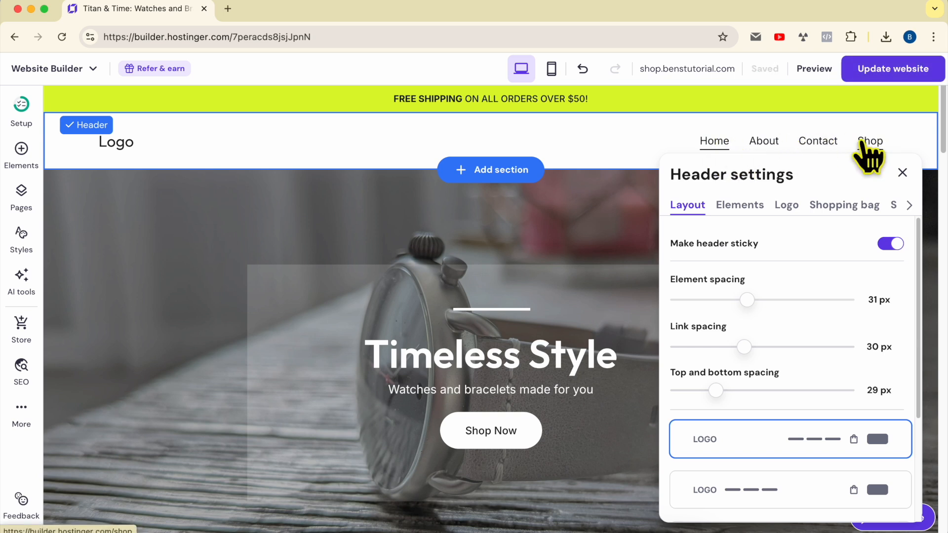
mouse_move(756, 302)
mouse_down()
mouse_move(736, 298)
mouse_move(751, 298)
mouse_up()
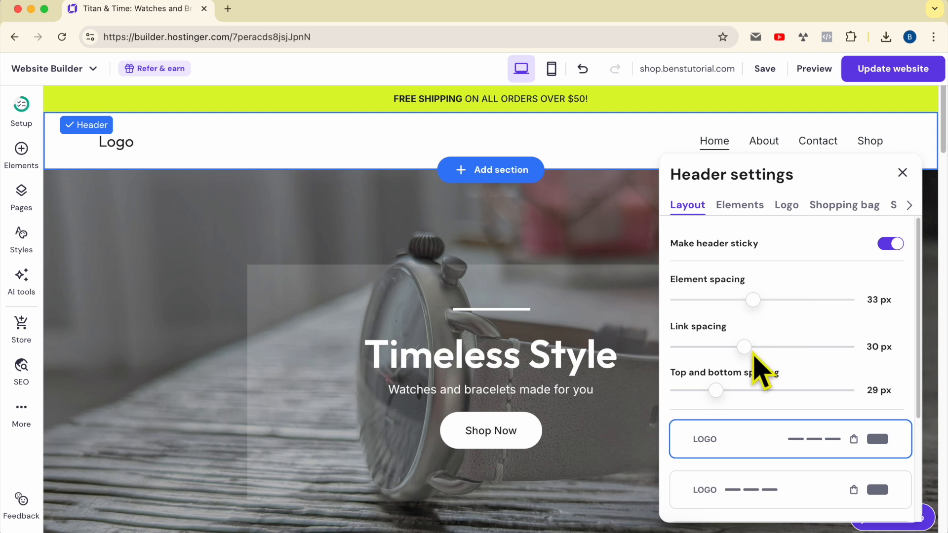
Set the header's link spacing to 40 px and its top and bottom spacing to 27 px.
drag(742, 344, 773, 345)
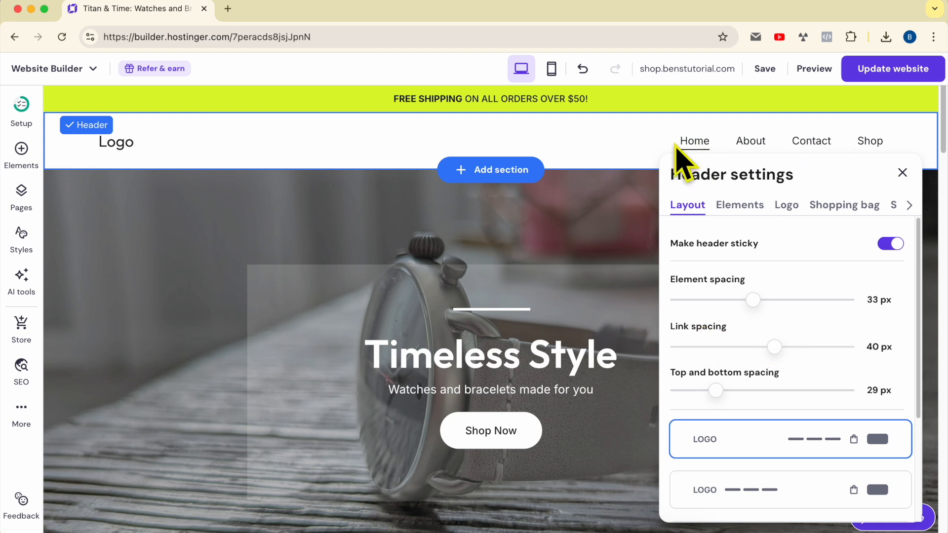
mouse_move(718, 390)
mouse_down()
mouse_move(760, 376)
mouse_move(696, 374)
mouse_move(736, 376)
mouse_move(713, 380)
mouse_up()
Try the alternative header layouts and apply the one with the navigation links on the left and the logo centred.
scroll(809, 370, down, 3)
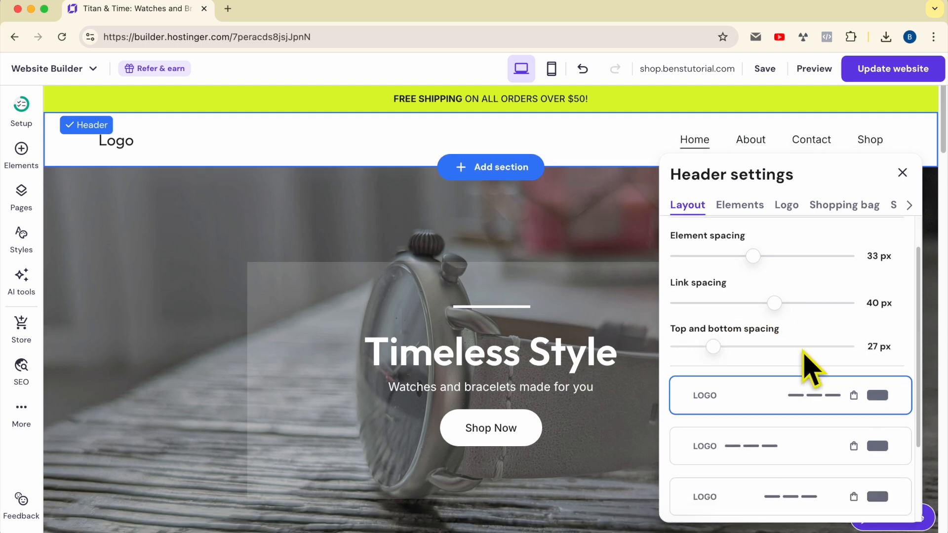
click(770, 410)
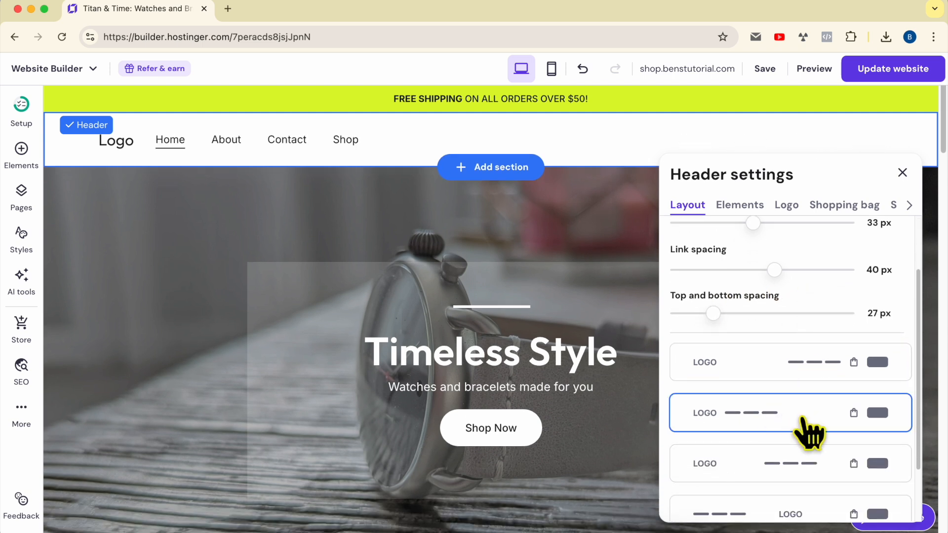
click(802, 372)
scroll(810, 390, down, 2)
click(812, 399)
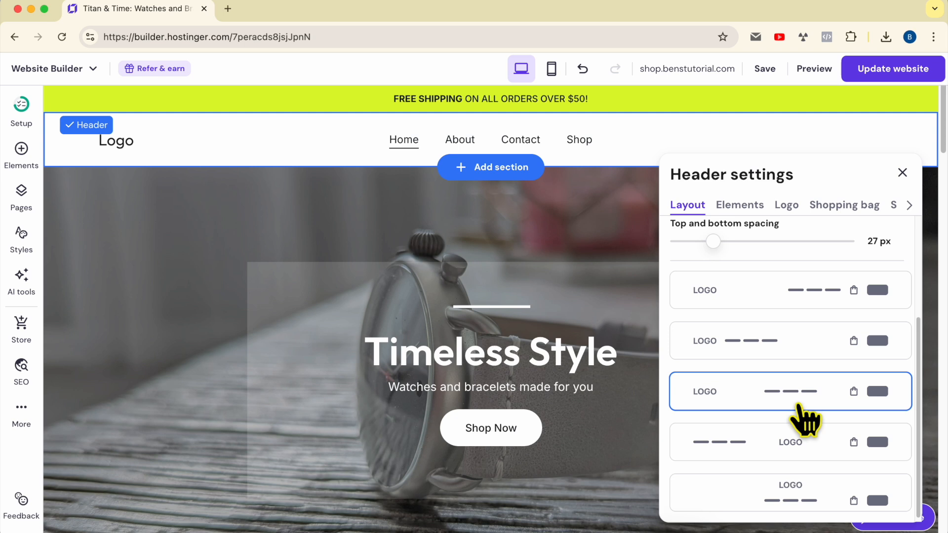
click(820, 460)
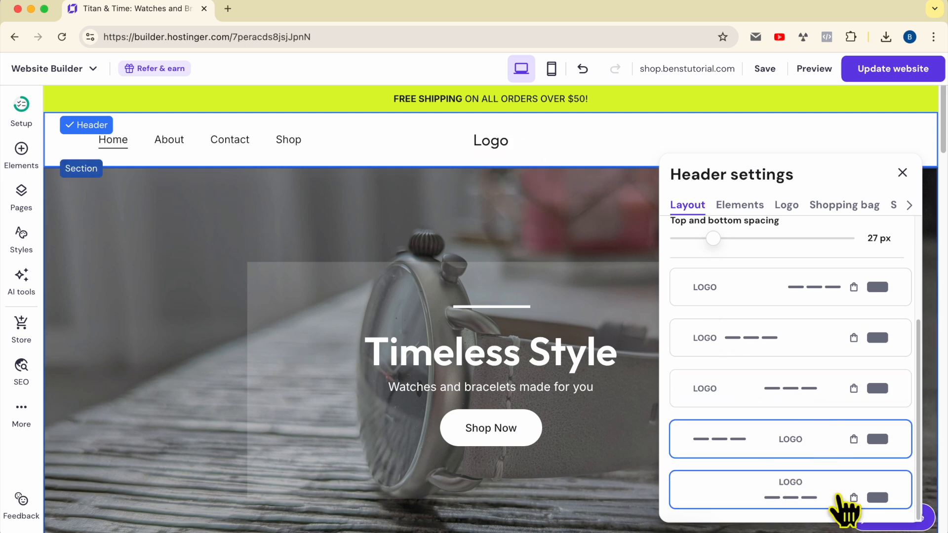
Hide and restore the header logo, and show the social icons, button and shopping cart in the header.
scroll(770, 316, up, 3)
click(735, 206)
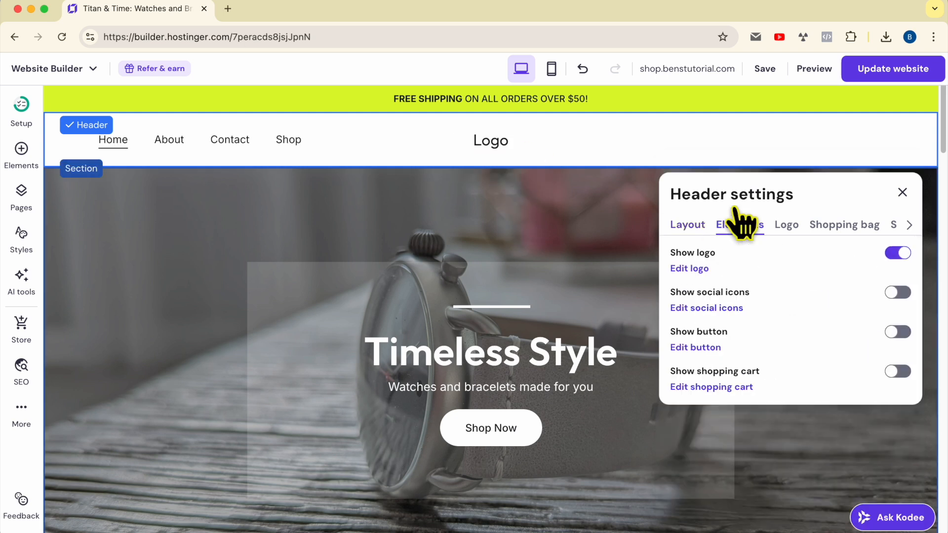
click(902, 254)
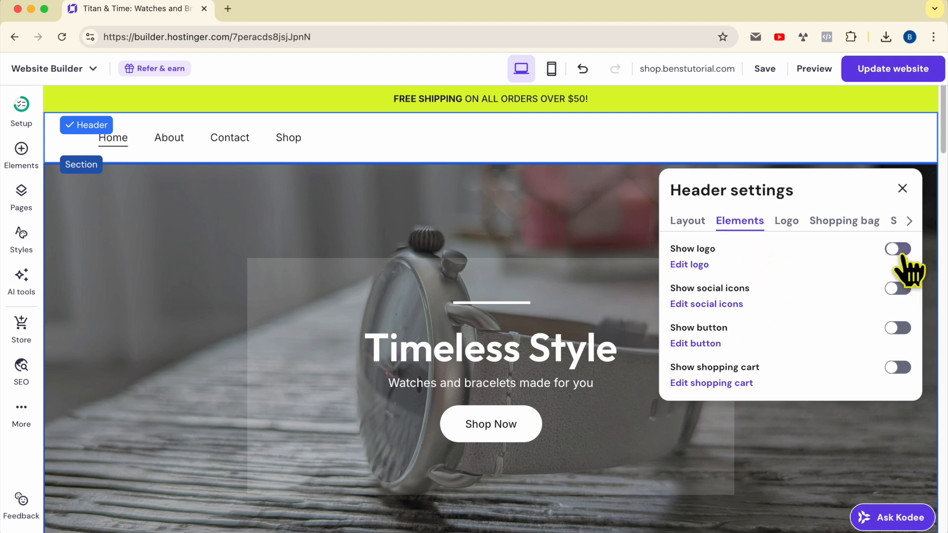
click(902, 251)
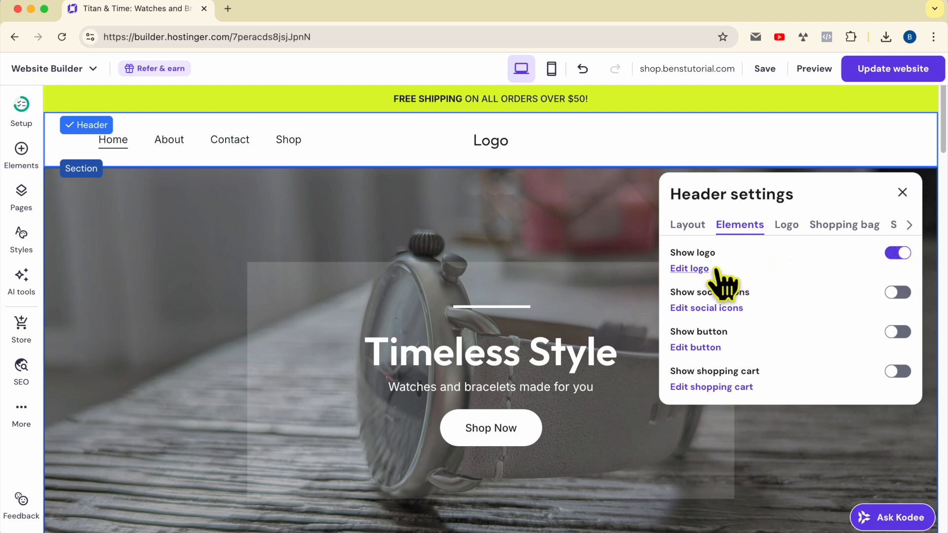
click(894, 295)
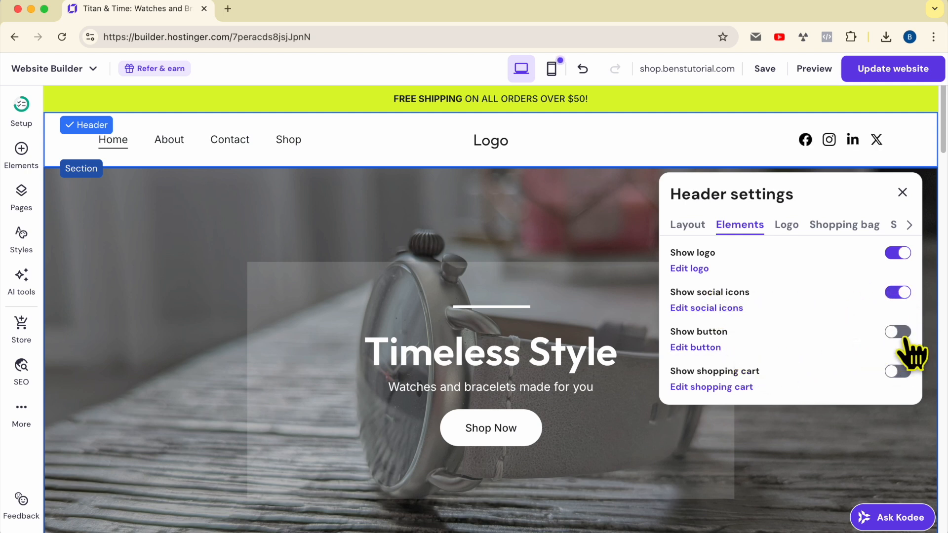
click(902, 335)
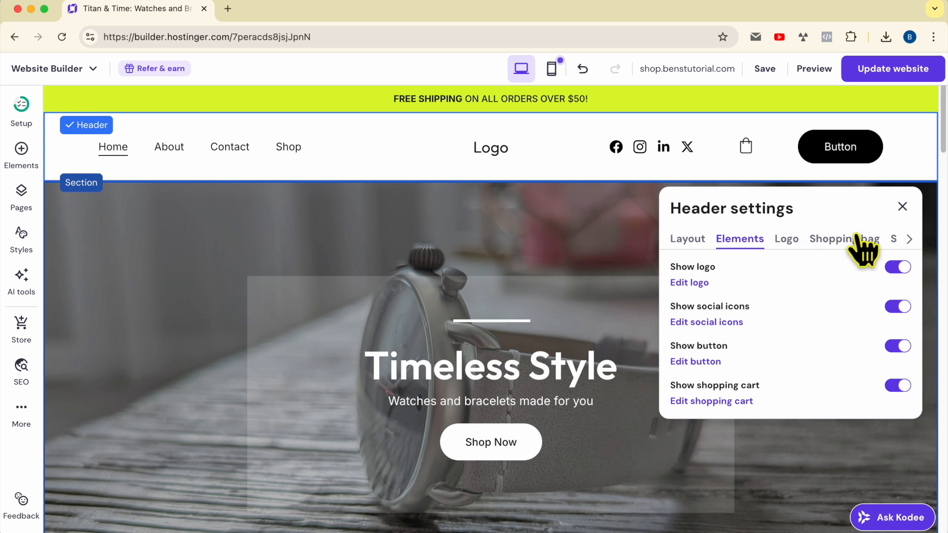
Switch the header logo to an image and back to text, and set the logo text to "YOUR LOGO".
click(786, 240)
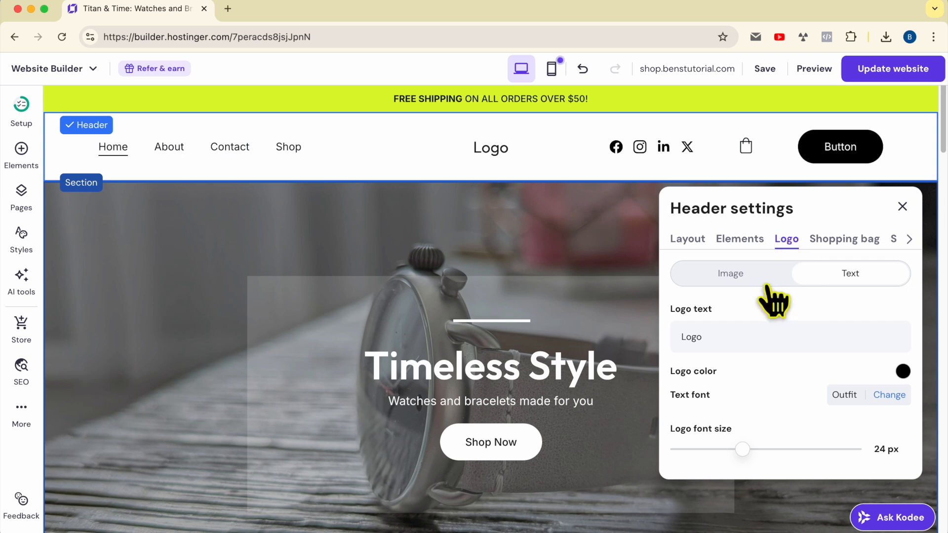
click(756, 275)
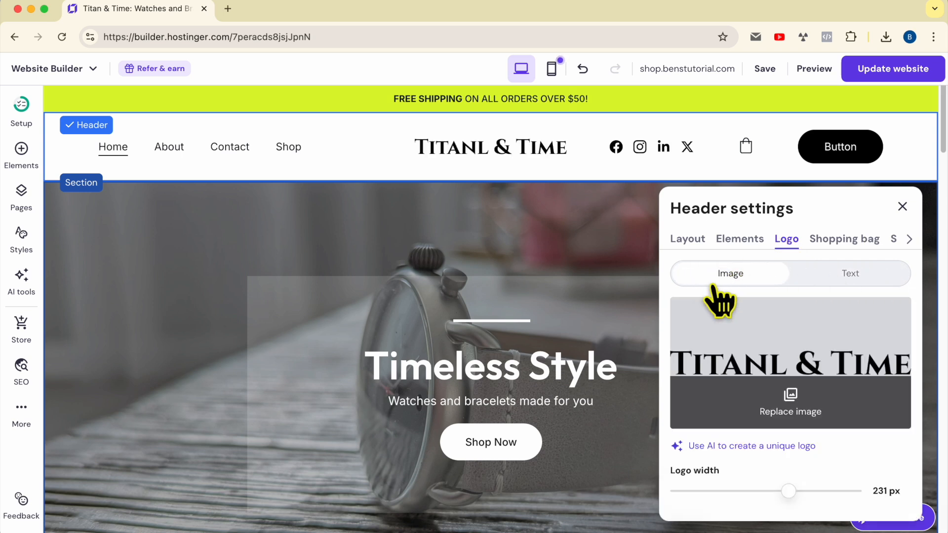
click(799, 275)
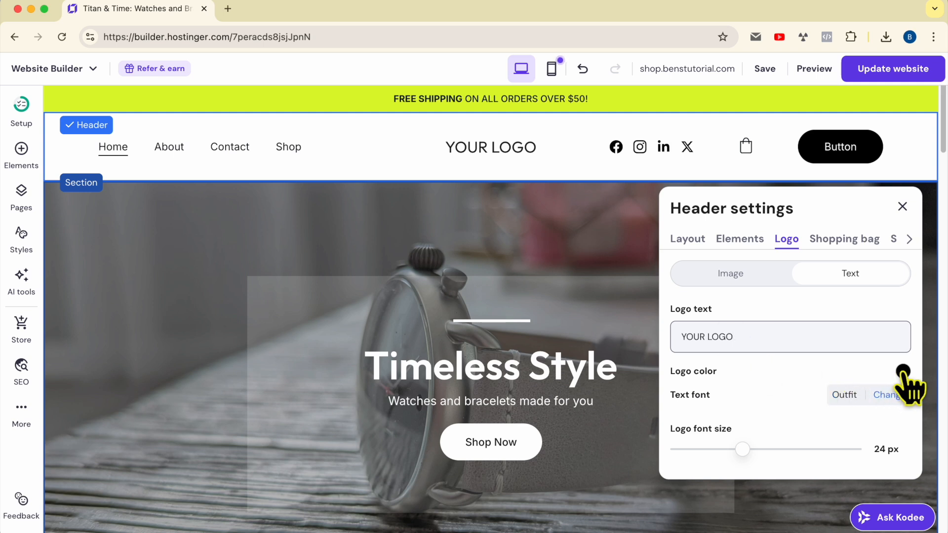
Set the header logo text's colour to red.
click(903, 371)
click(872, 338)
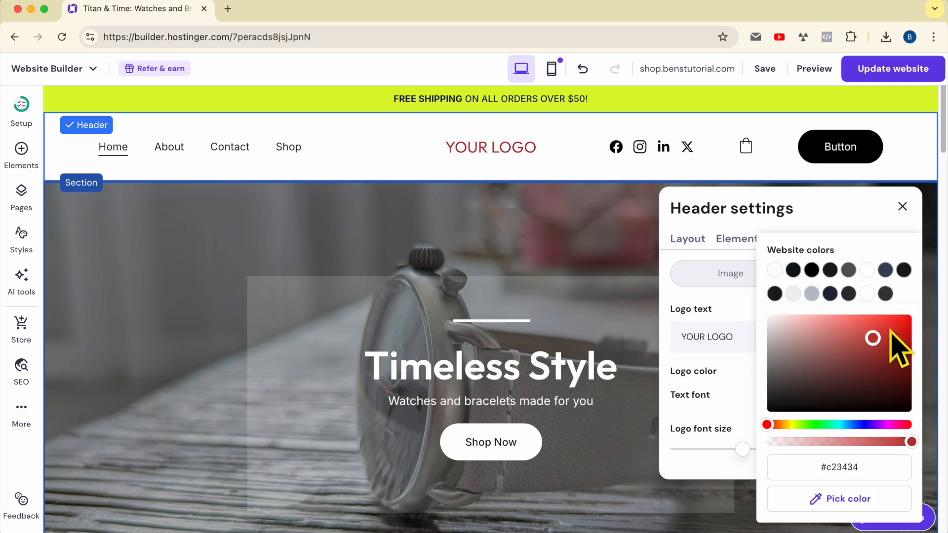
click(760, 400)
Change the logo text's font to Open Sans Bold and its font size to 30 px.
click(881, 396)
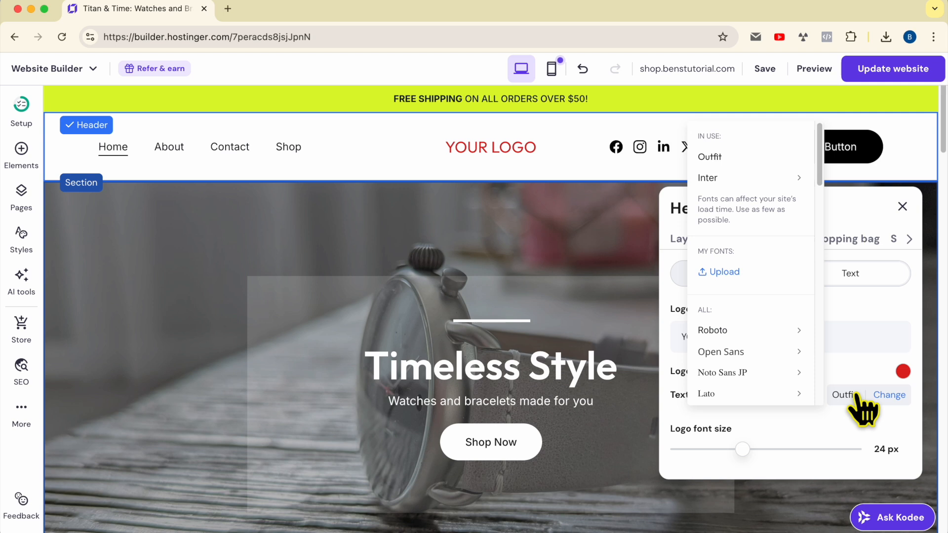
mouse_move(757, 352)
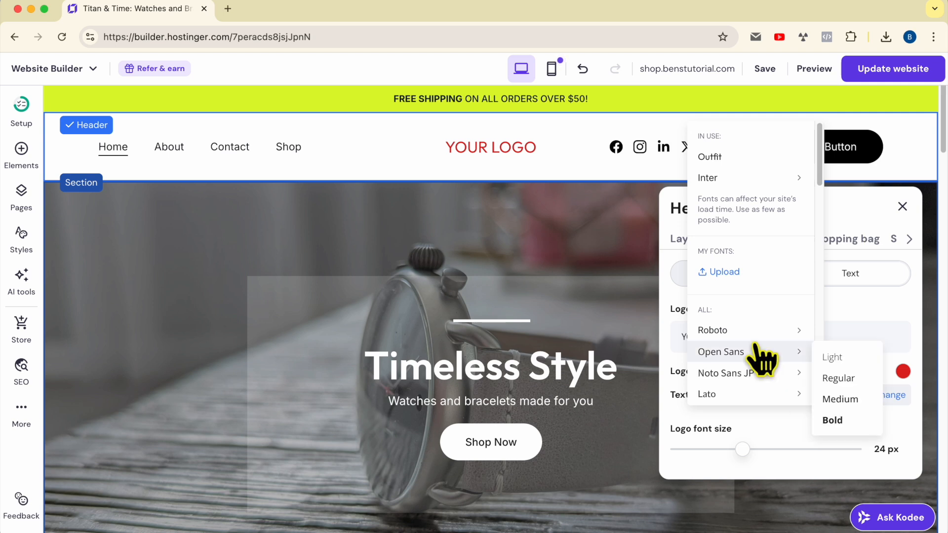
click(839, 422)
drag(747, 446, 771, 449)
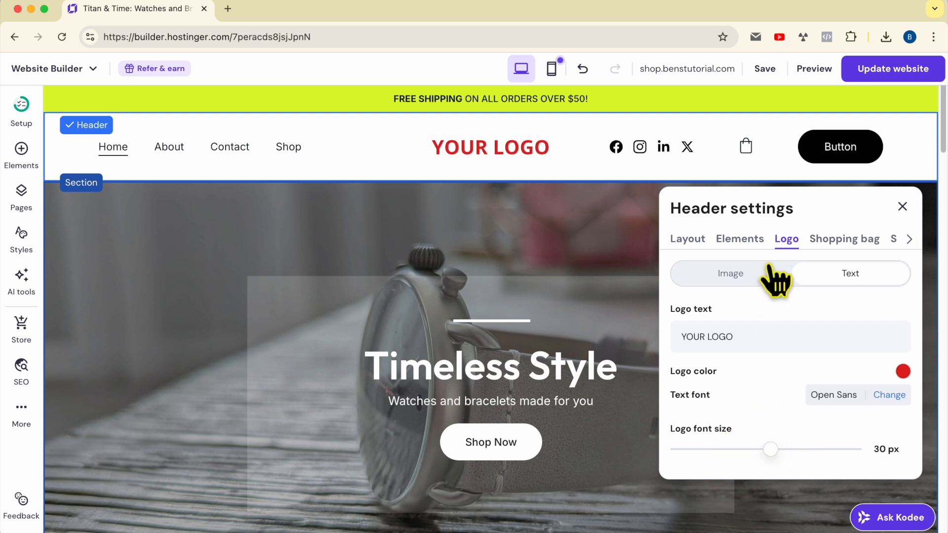
Switch the header logo back to an image and open the Hostinger AI Logo Maker from the logo settings.
click(751, 282)
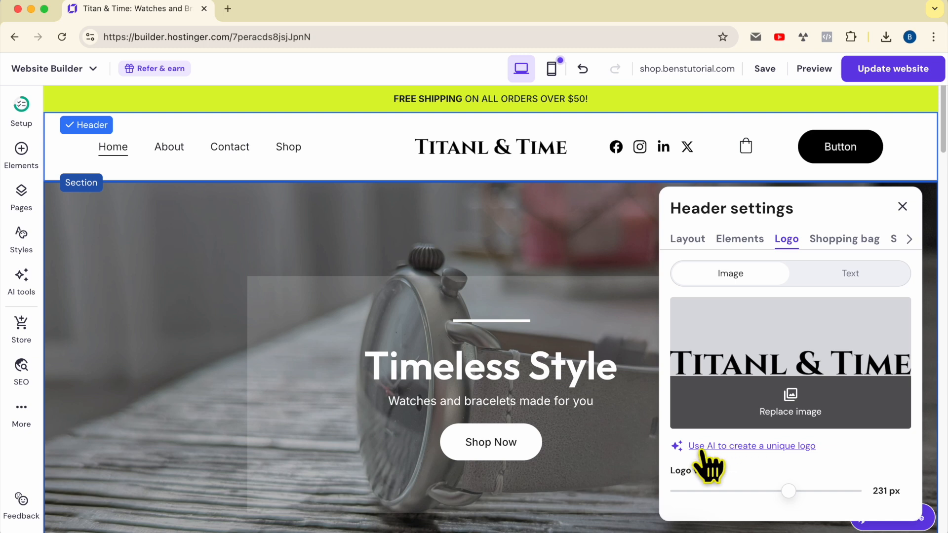
click(789, 446)
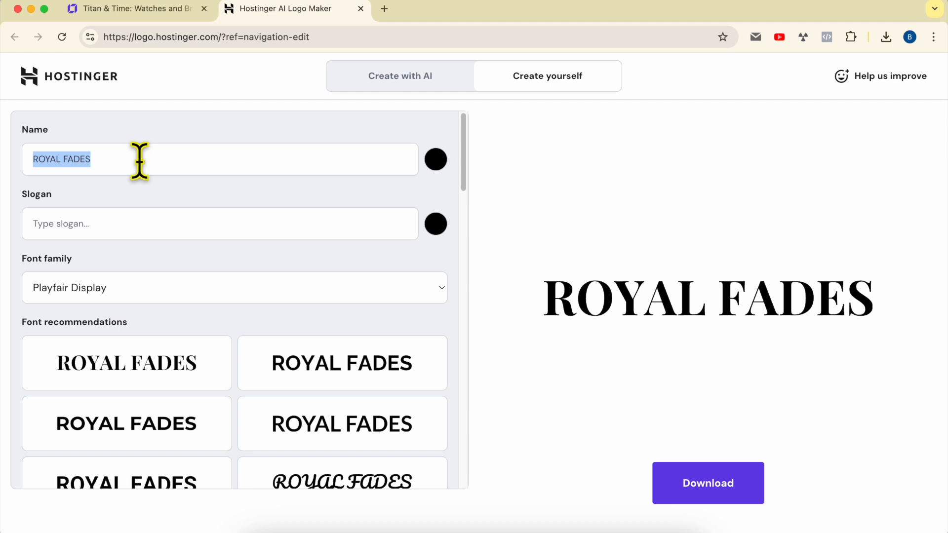
In the logo maker's manual creation mode, replace the logo name with "Dotcom.Builders".
key(BackSpace)
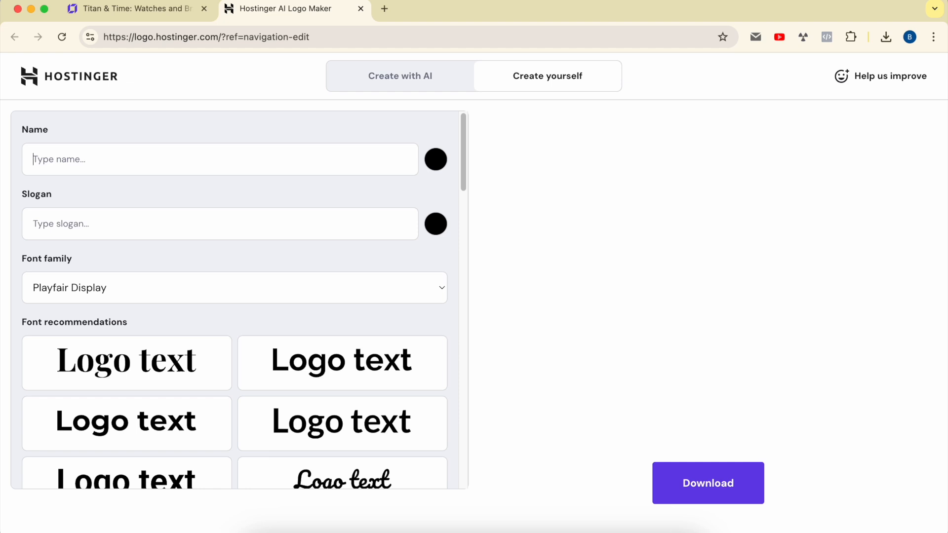
text(DOTCO)
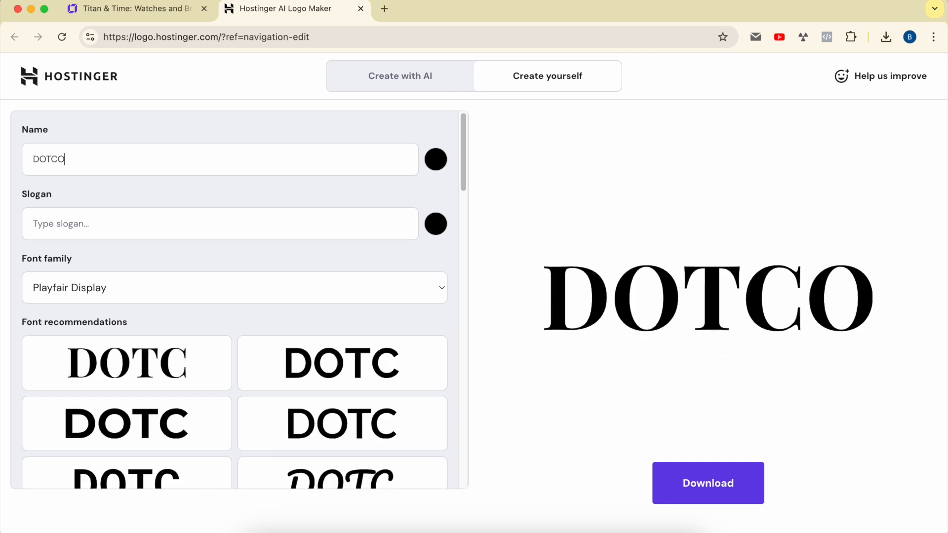
key(BackSpace)
key(BackSpace)
key(BackSpace)
key(BackSpace)
text(ot)
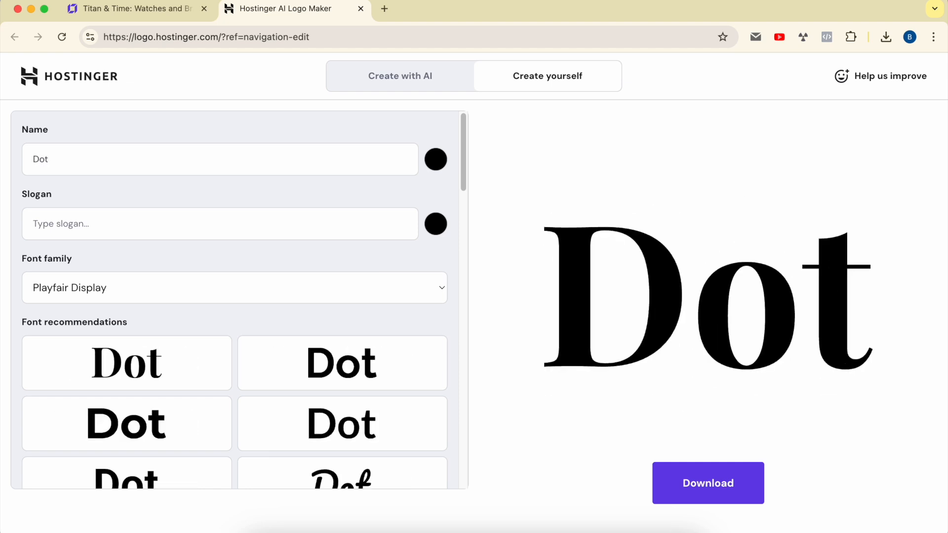
text(com.Builders)
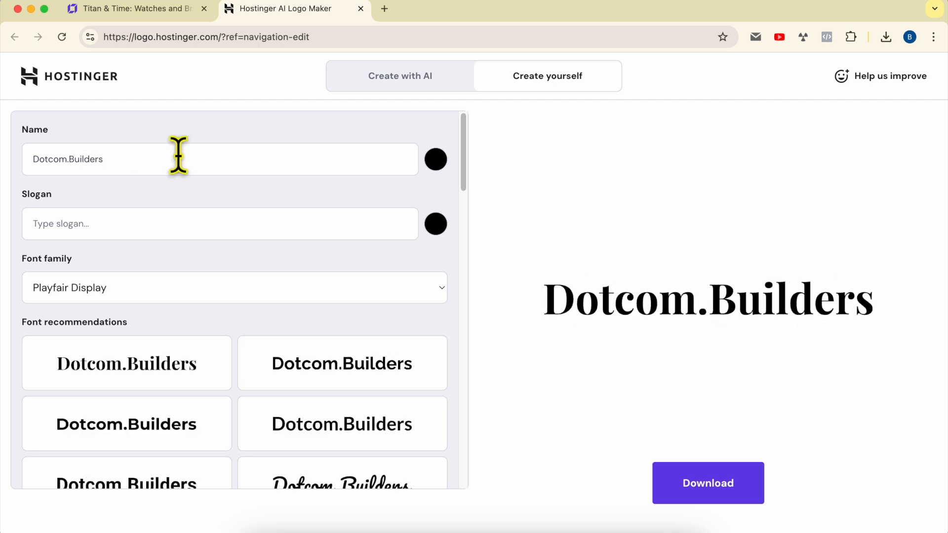
Try the slogan "YOUR SLOGAN HERE" under the logo name and clear the slogan again.
click(98, 234)
text(ADD)
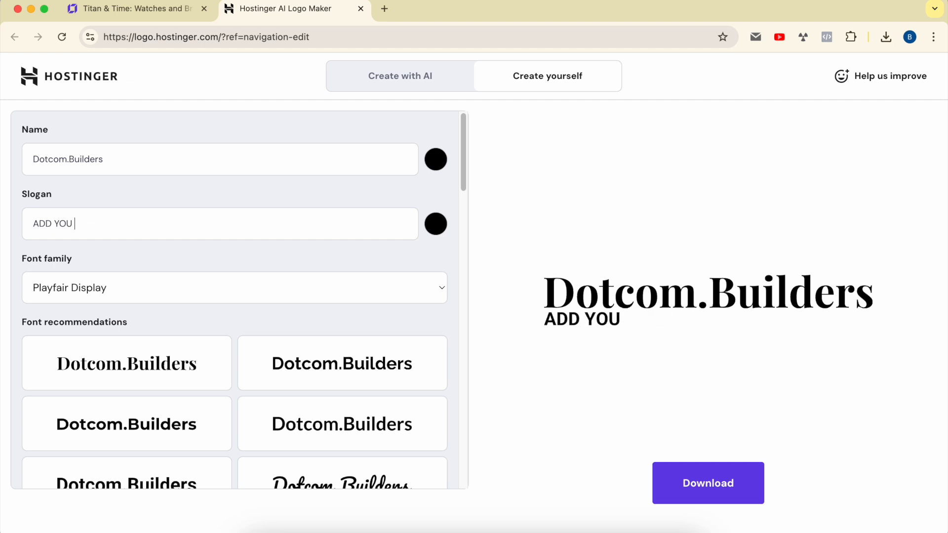
text(YOU)
key(BackSpace)
key(BackSpace)
key(BackSpace)
key(BackSpace)
key(BackSpace)
key(BackSpace)
key(BackSpace)
text(YOUR SLOGAN HERE)
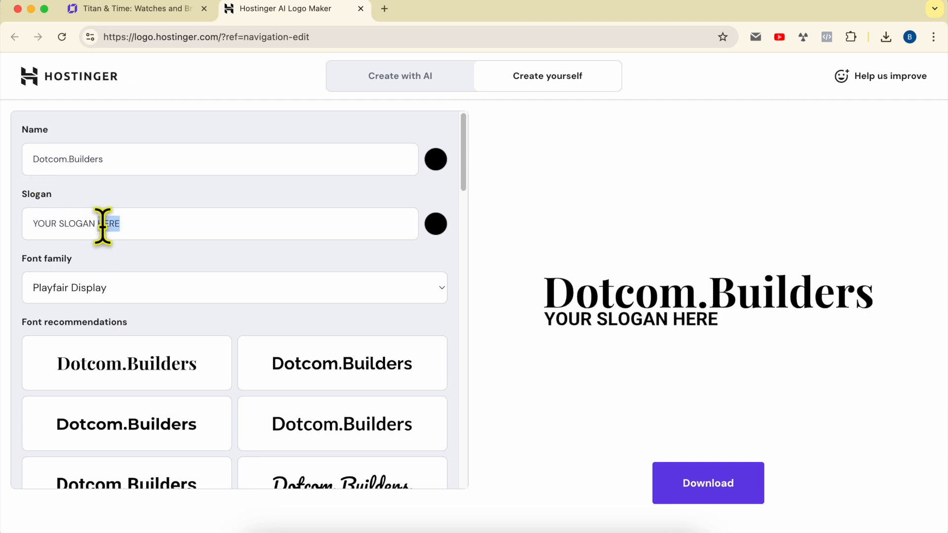
key(BackSpace)
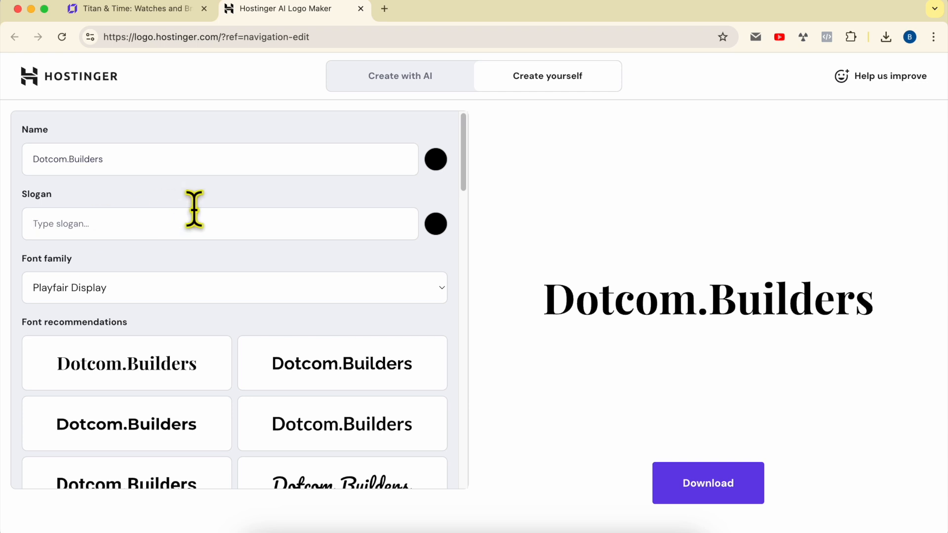
Try out colours for the logo name and return it to black (#000000).
click(436, 159)
click(481, 241)
click(566, 228)
drag(563, 264, 412, 341)
click(493, 324)
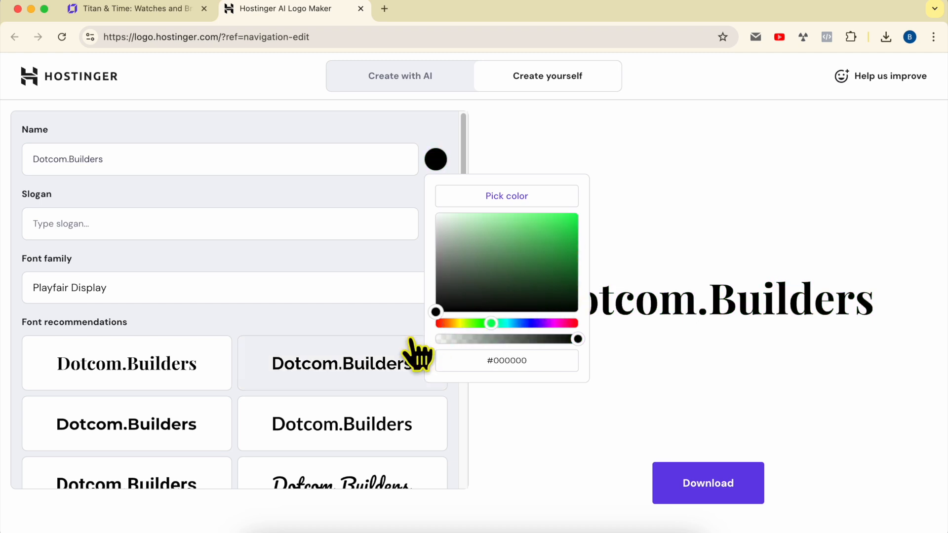
click(324, 255)
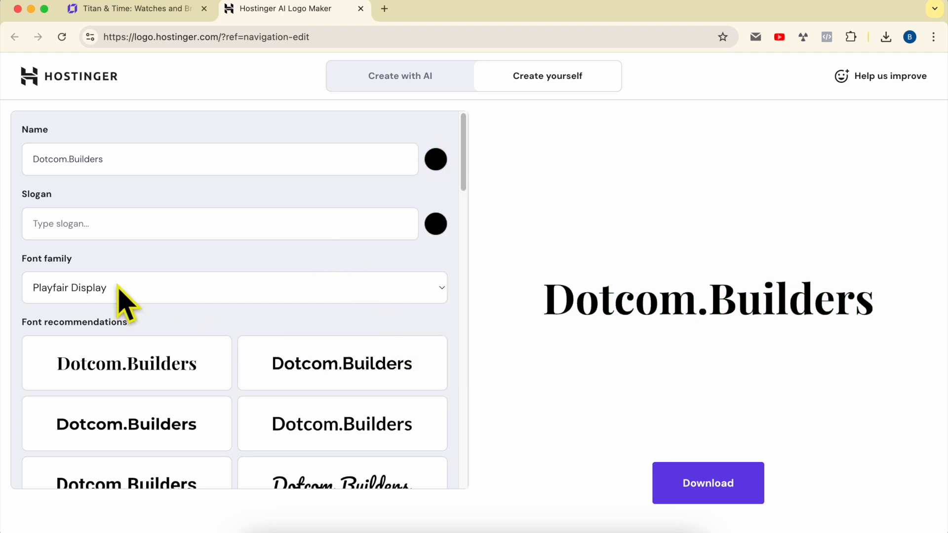
Try several fonts from the full font family list on the logo, including Kalam and Ga Maamli.
click(82, 286)
scroll(128, 217, up, 20)
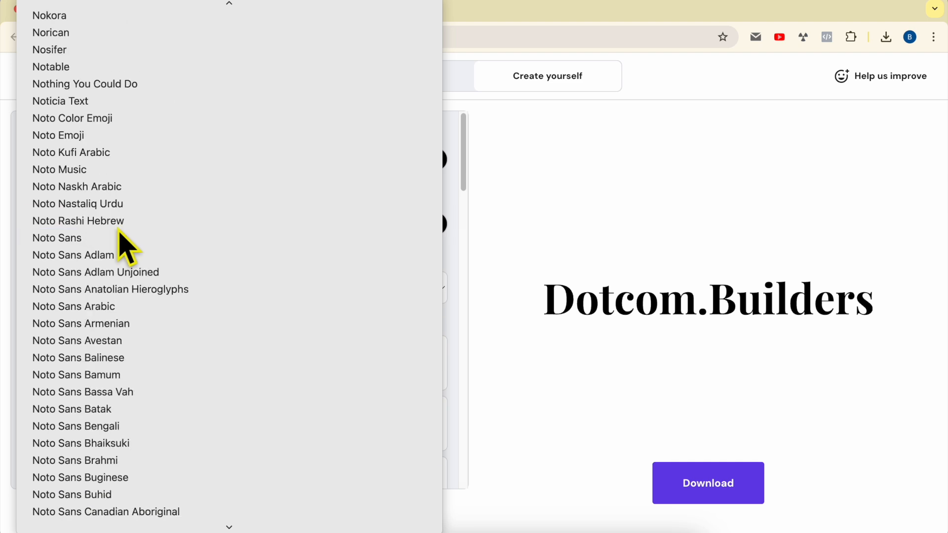
scroll(132, 229, up, 15)
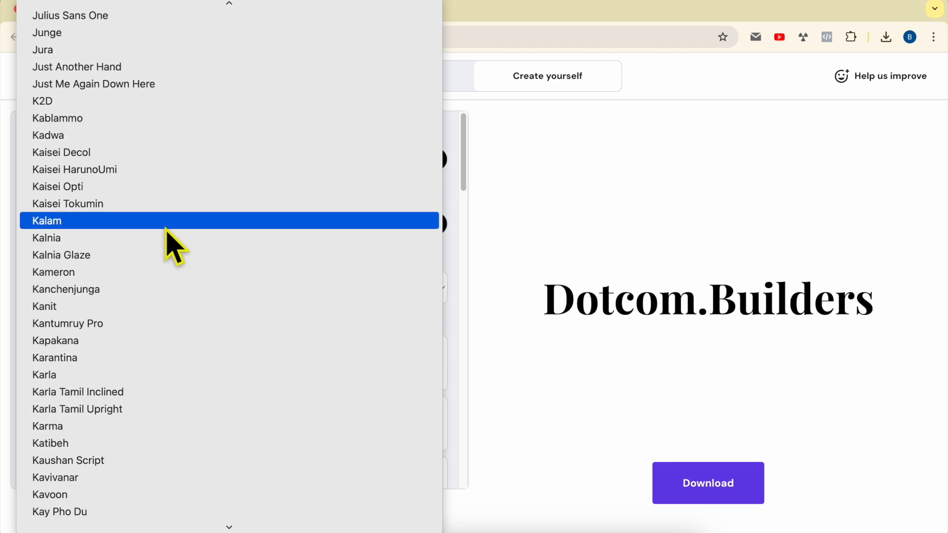
click(174, 222)
click(269, 296)
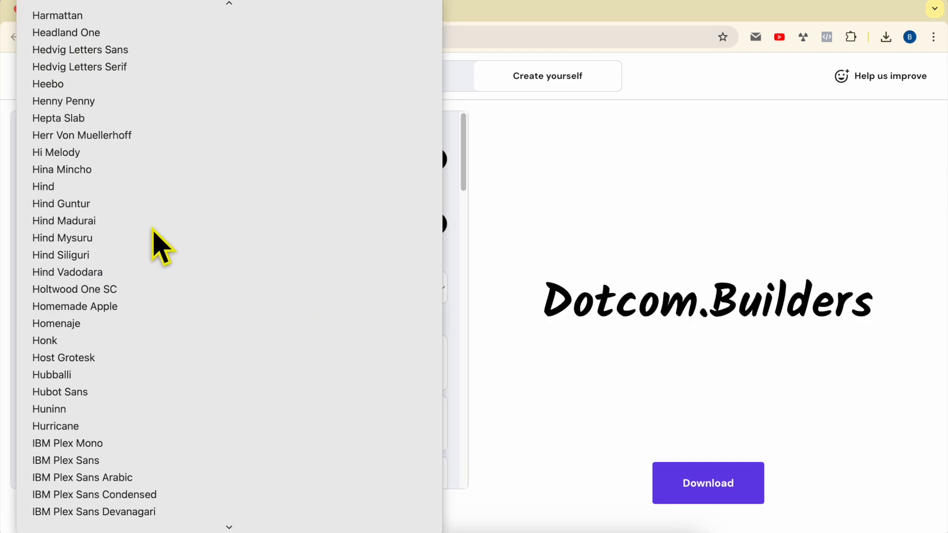
click(195, 132)
click(384, 301)
scroll(178, 245, up, 15)
click(177, 245)
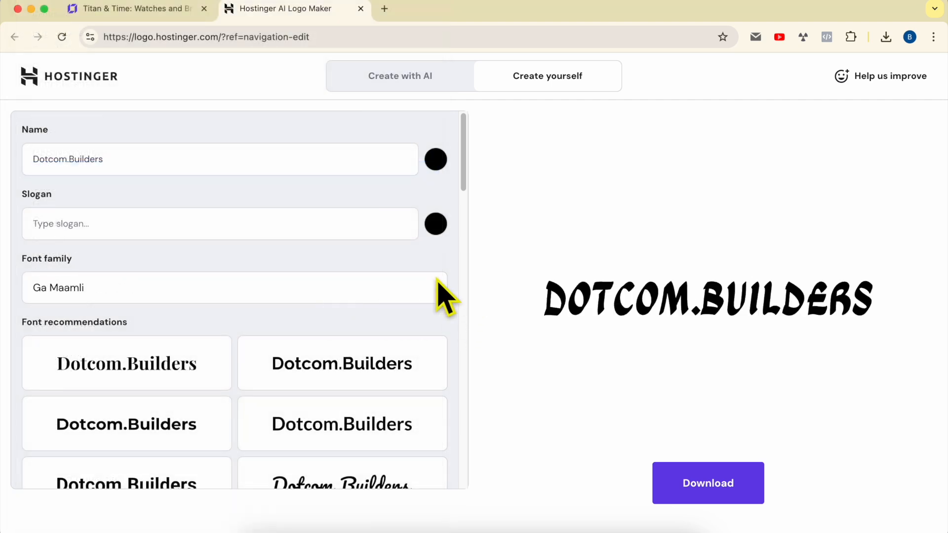
Try the first recommended fonts on the logo, including Playfair Display, Montserrat and Pacifico.
scroll(46, 233, down, 3)
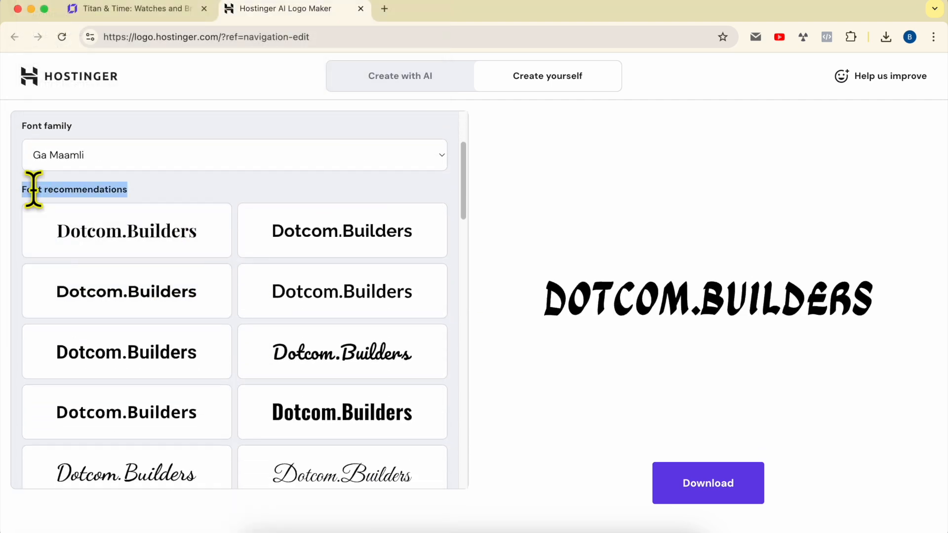
click(162, 247)
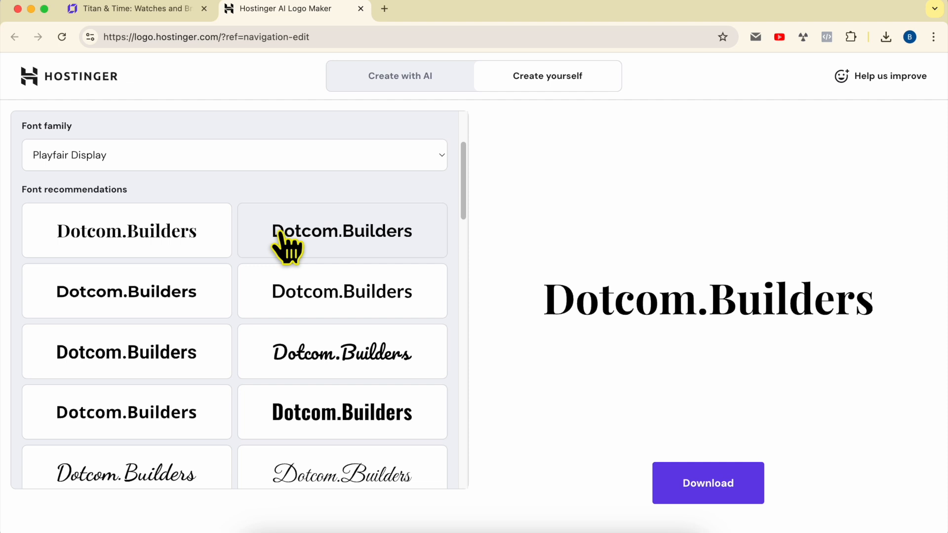
click(279, 233)
click(303, 299)
click(217, 307)
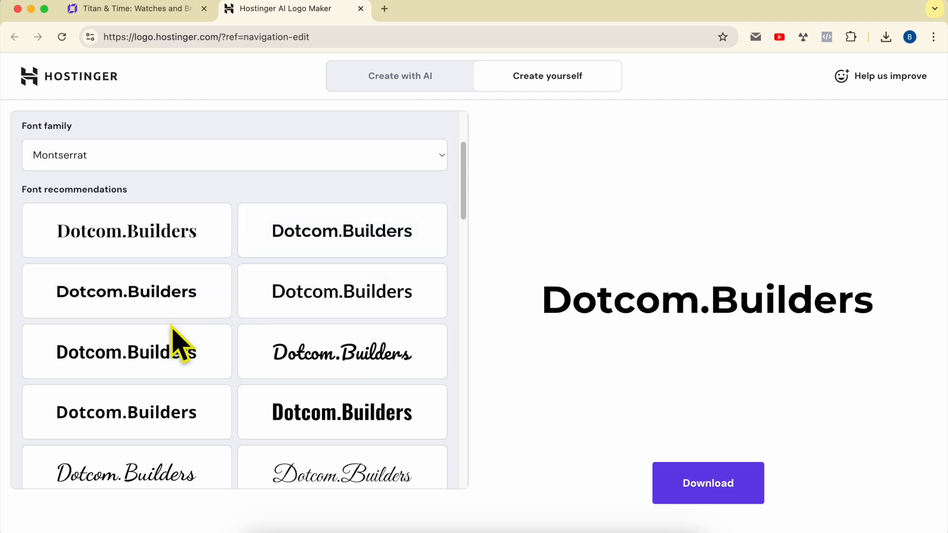
click(157, 368)
click(324, 365)
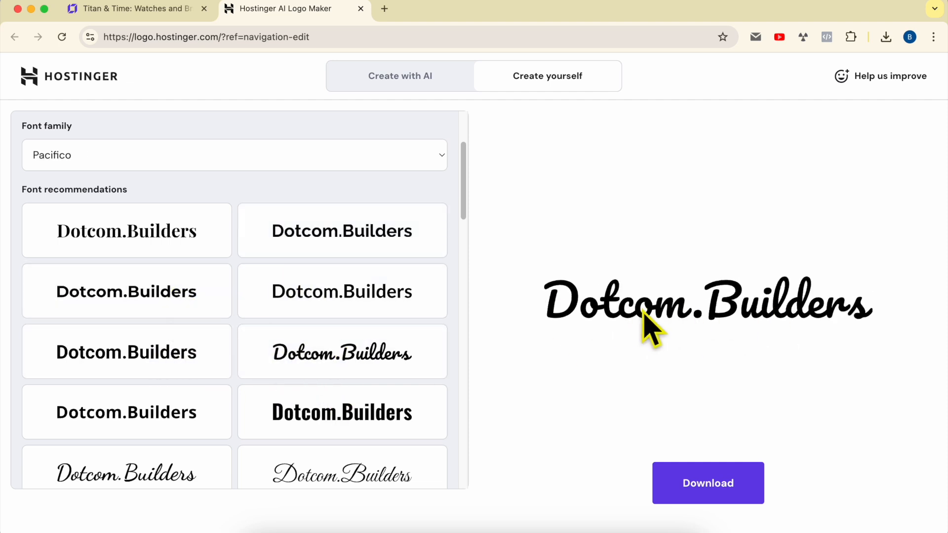
Try more recommended logo fonts, including the condensed all-caps, bold script and thin hand-drawn styles.
scroll(390, 383, down, 3)
click(318, 359)
click(190, 360)
scroll(188, 380, down, 1)
click(174, 399)
click(323, 396)
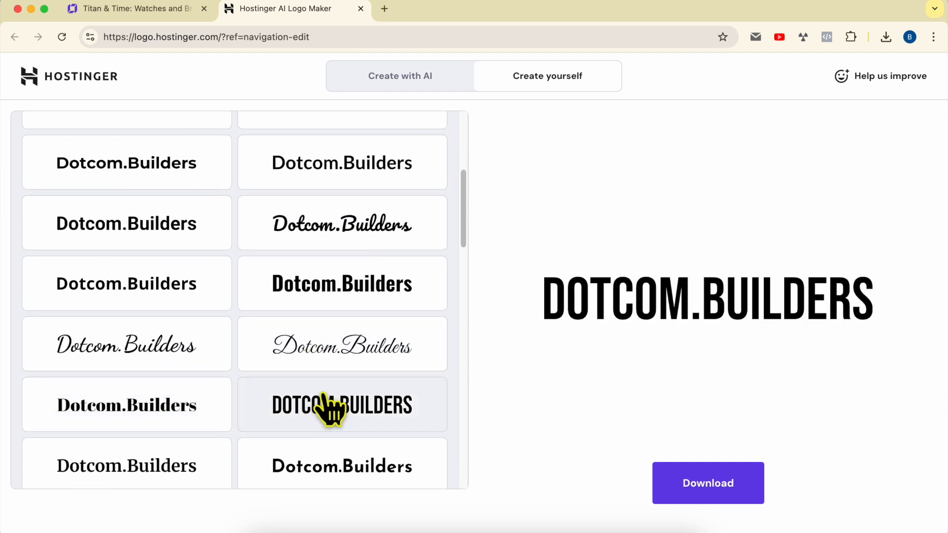
scroll(326, 402, down, 3)
click(333, 368)
click(118, 378)
click(139, 426)
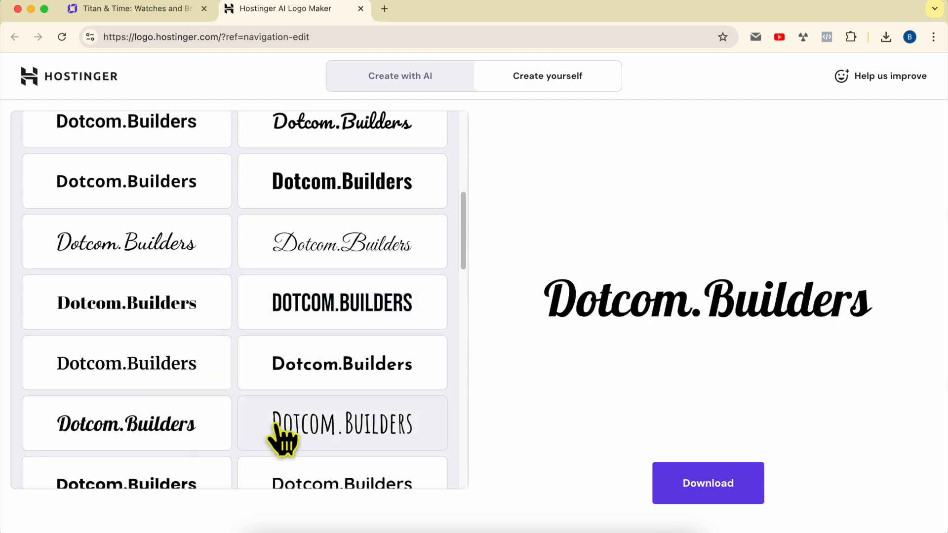
click(282, 438)
Try further recommended logo fonts, including the bold sans-serif, slanted all-caps comic and small-caps serif styles.
scroll(291, 424, down, 5)
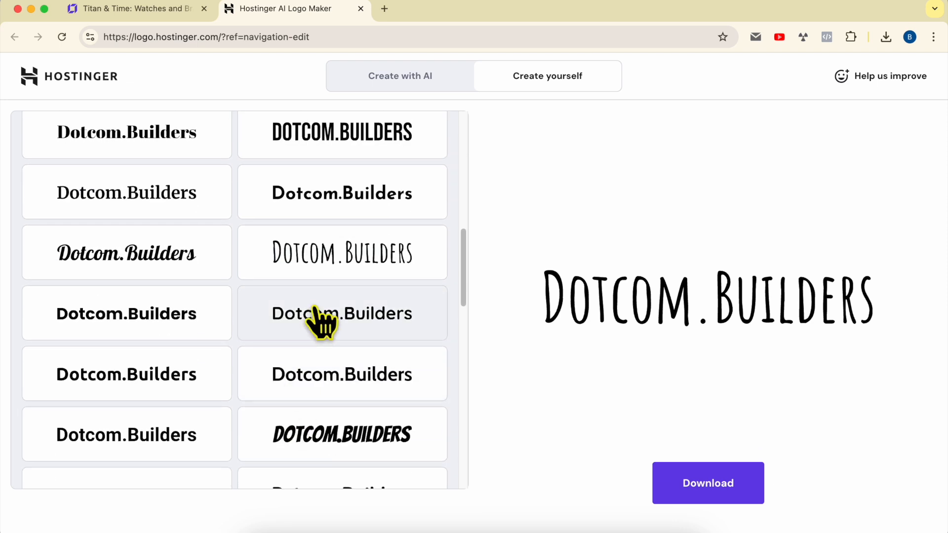
click(331, 322)
click(191, 325)
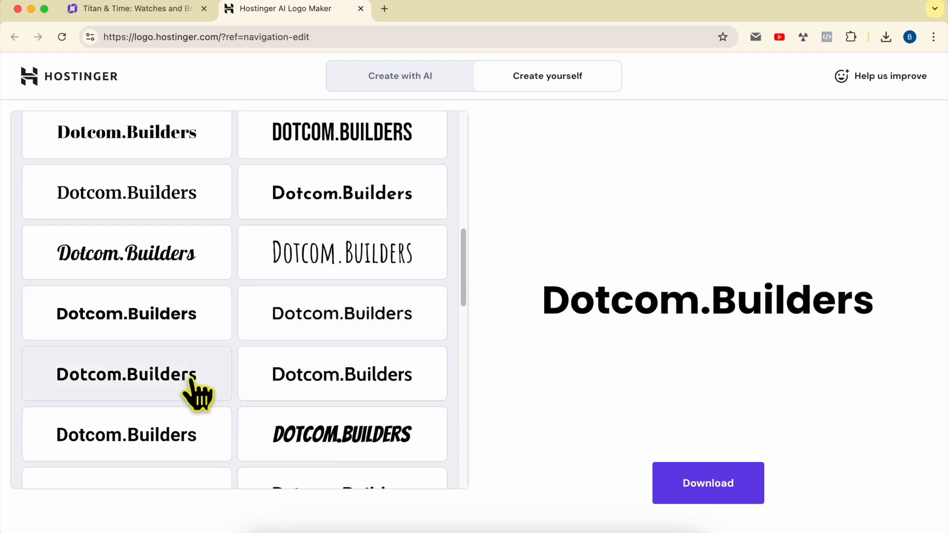
scroll(189, 381, down, 1)
click(172, 330)
click(368, 397)
scroll(370, 400, down, 4)
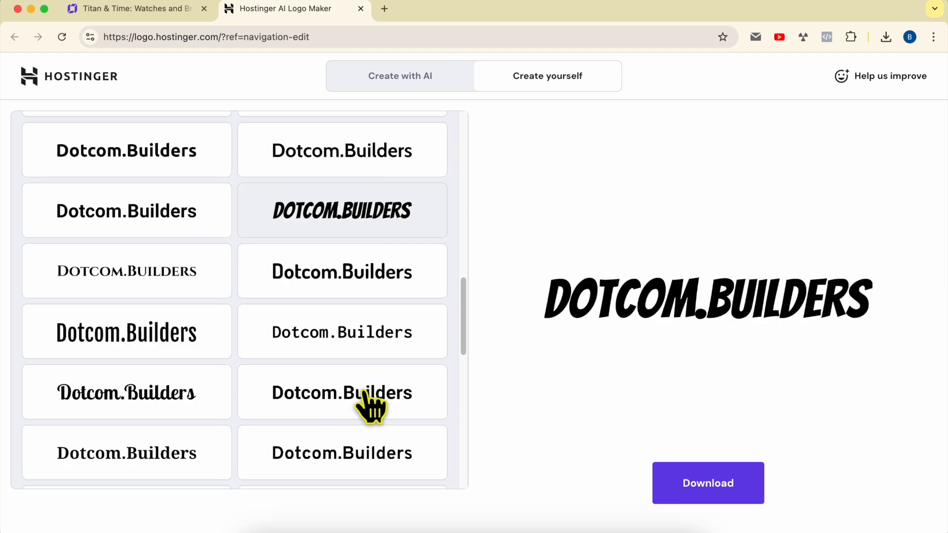
click(180, 296)
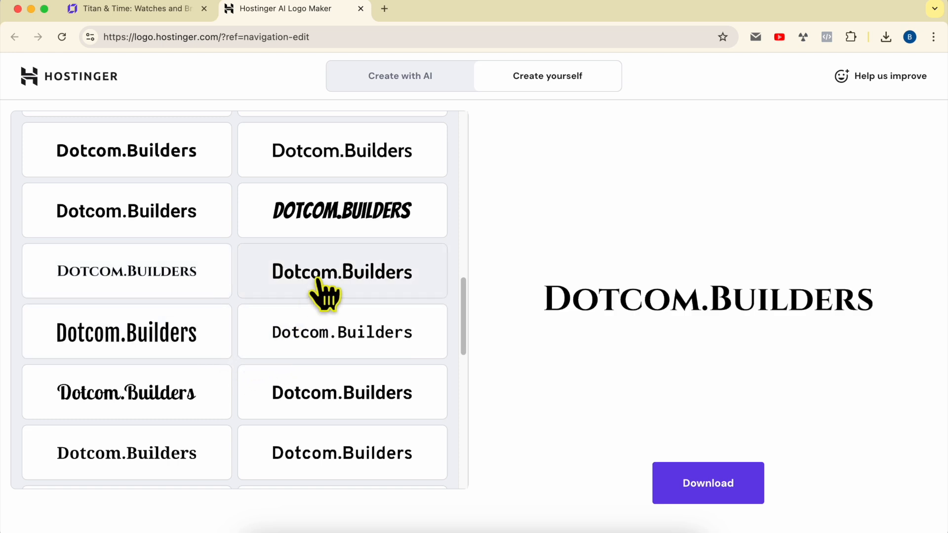
Try the typewriter and rounded fonts among the last recommendations and apply the thin geometric sans-serif to the logo.
scroll(207, 404, down, 5)
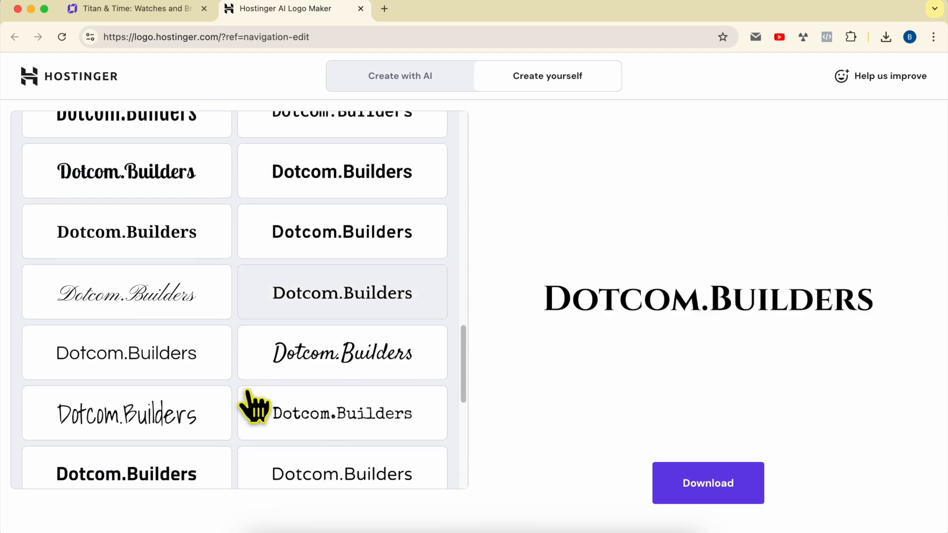
scroll(255, 408, down, 5)
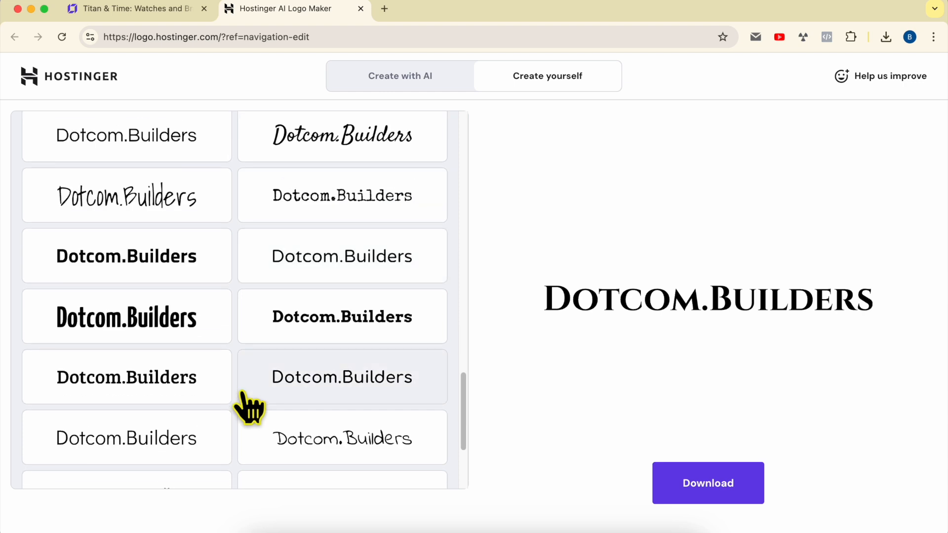
click(337, 212)
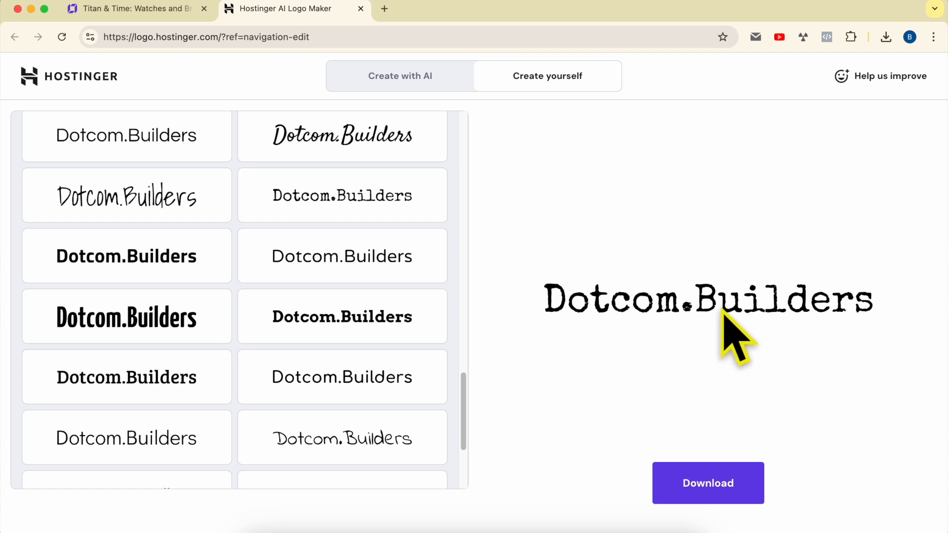
scroll(165, 330, down, 3)
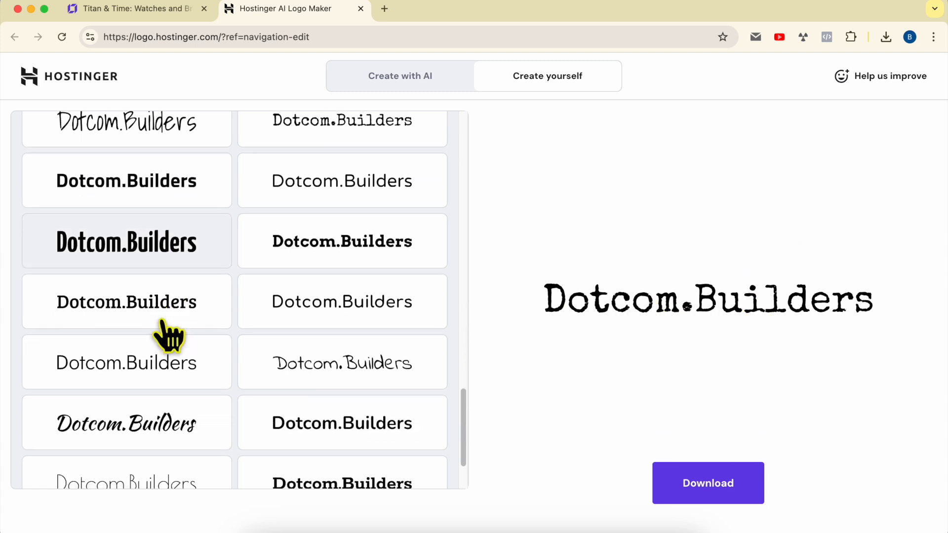
click(321, 299)
scroll(174, 355, down, 2)
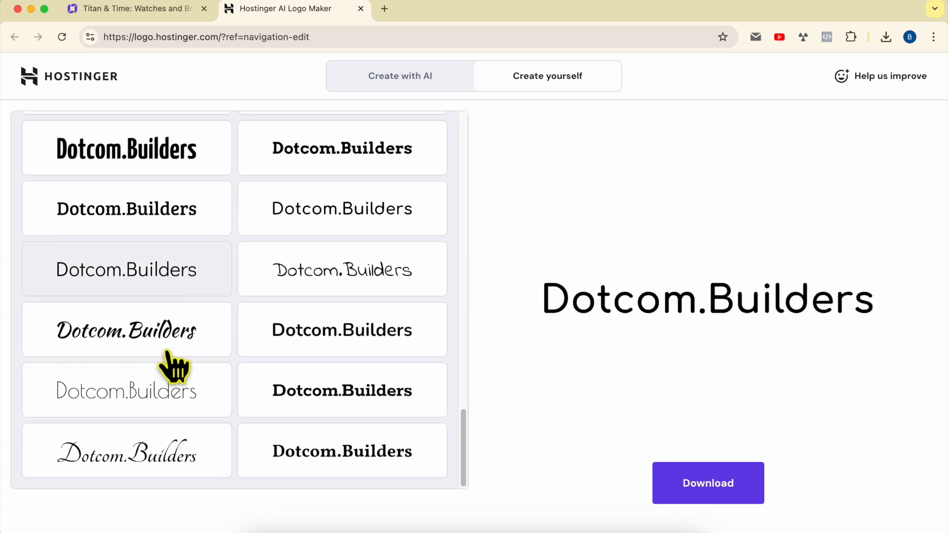
click(321, 348)
click(208, 398)
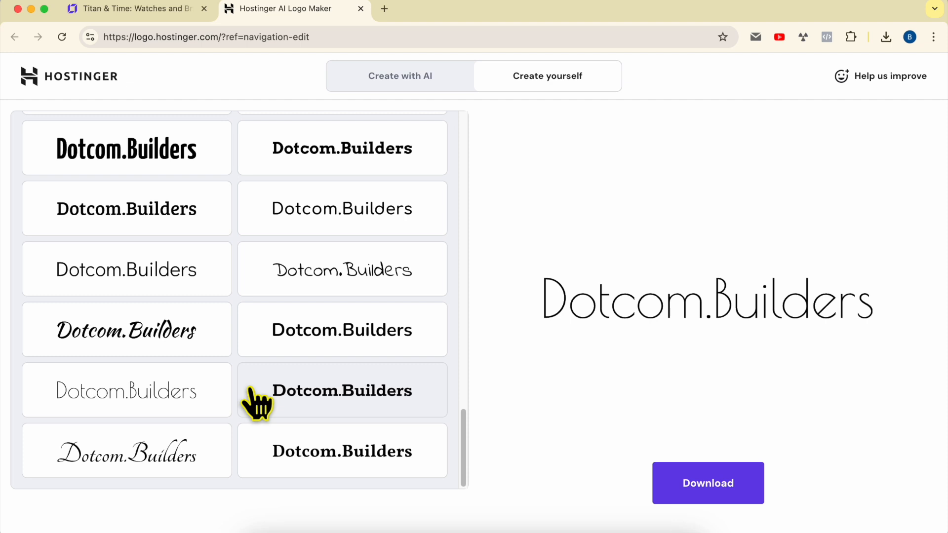
Go back through the recommended logo fonts and try Playfair Display, Montserrat and the condensed all-caps style on the logo.
scroll(287, 382, up, 2)
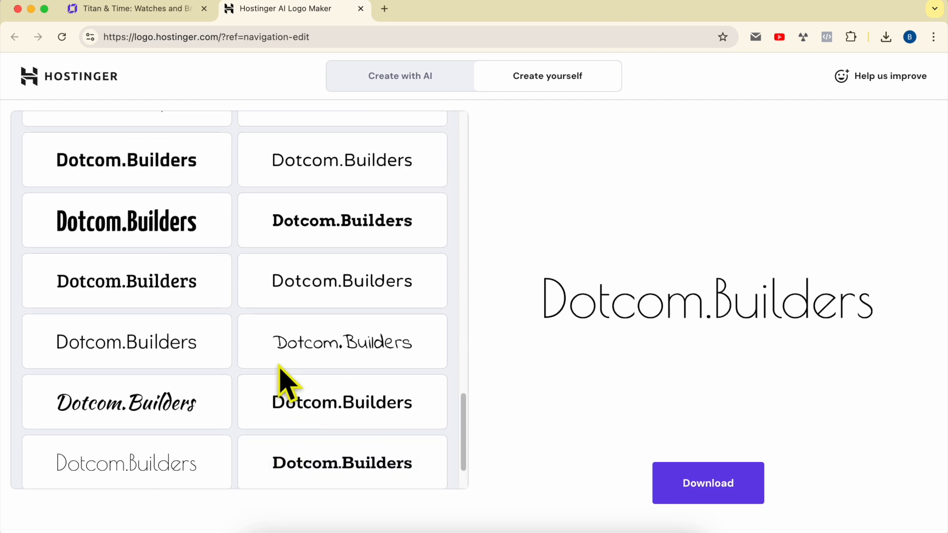
scroll(181, 310, up, 5)
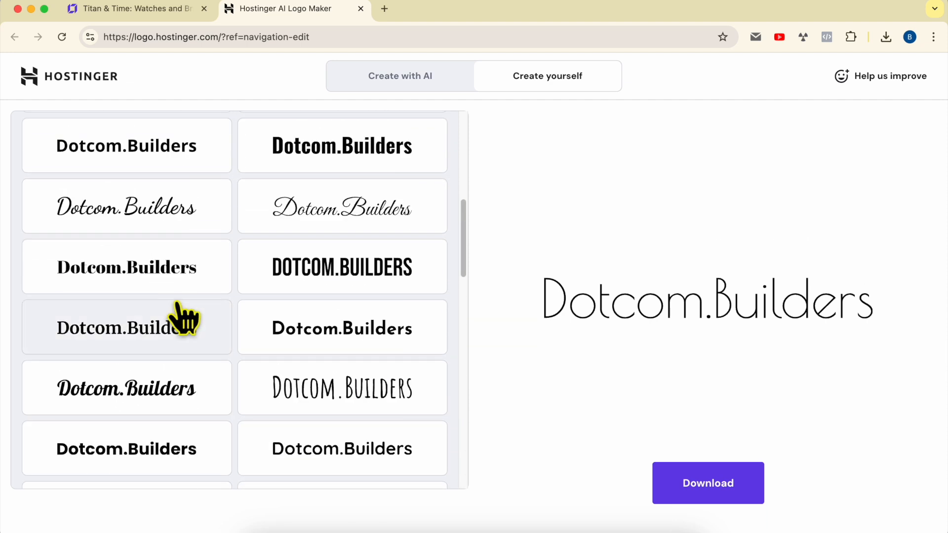
scroll(181, 322, up, 5)
scroll(177, 326, down, 3)
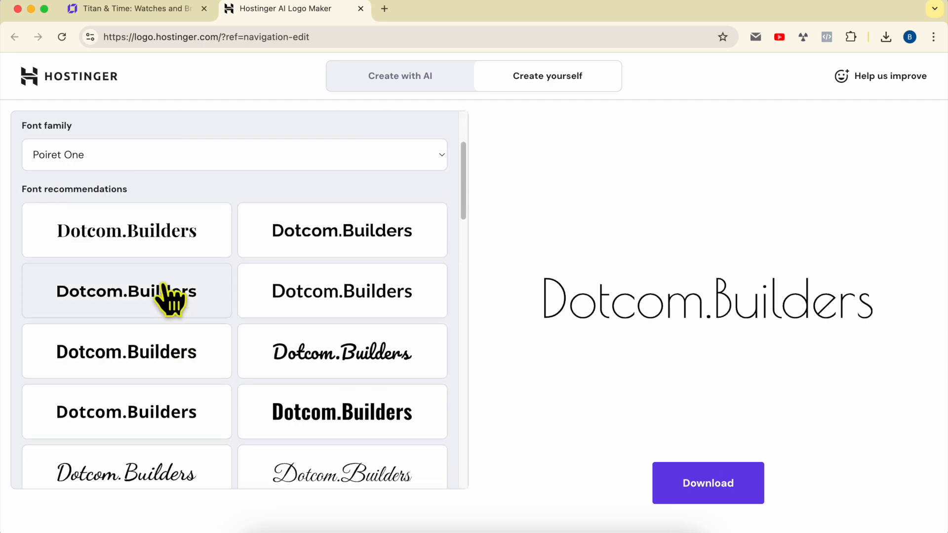
click(159, 243)
click(155, 415)
click(184, 325)
scroll(199, 338, down, 3)
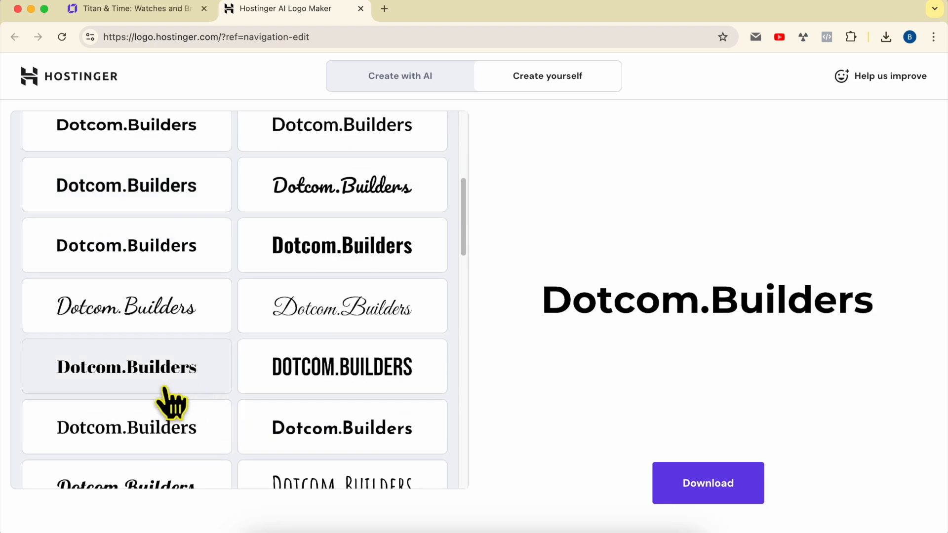
click(184, 391)
click(352, 385)
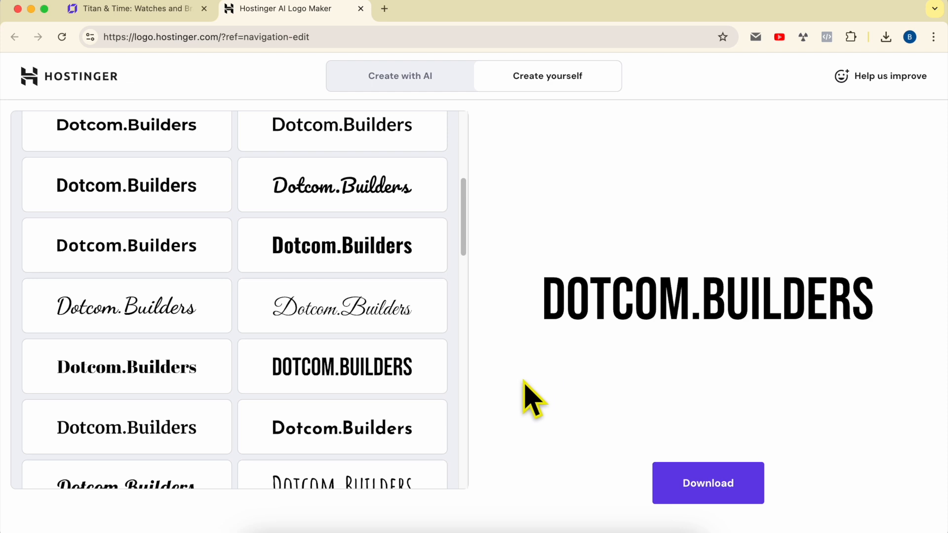
Apply the regular-weight upright serif recommendation to the logo, then download and extract the logo files.
click(171, 437)
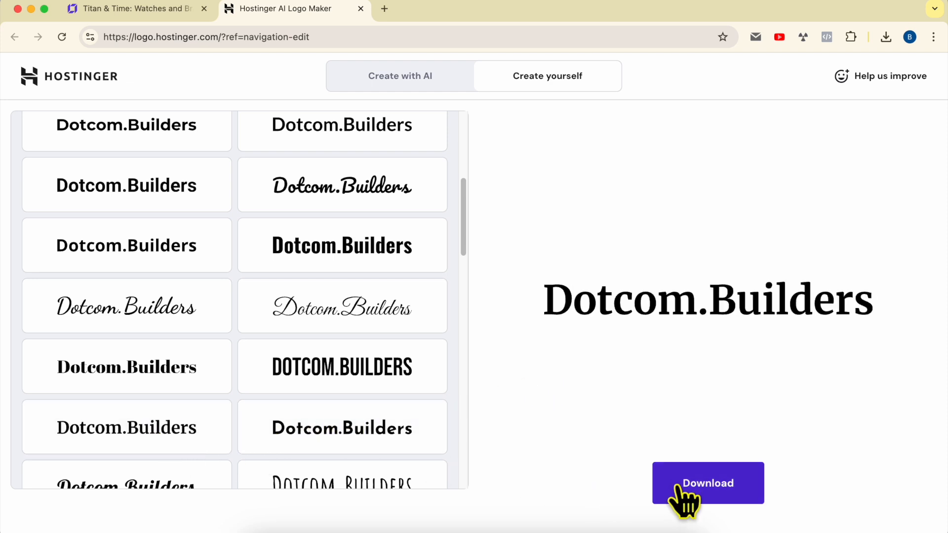
click(703, 486)
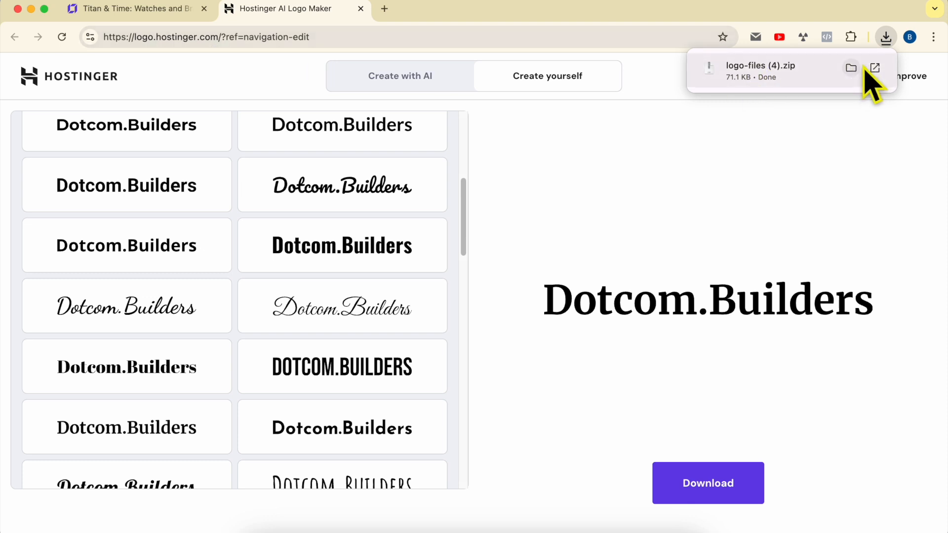
click(796, 70)
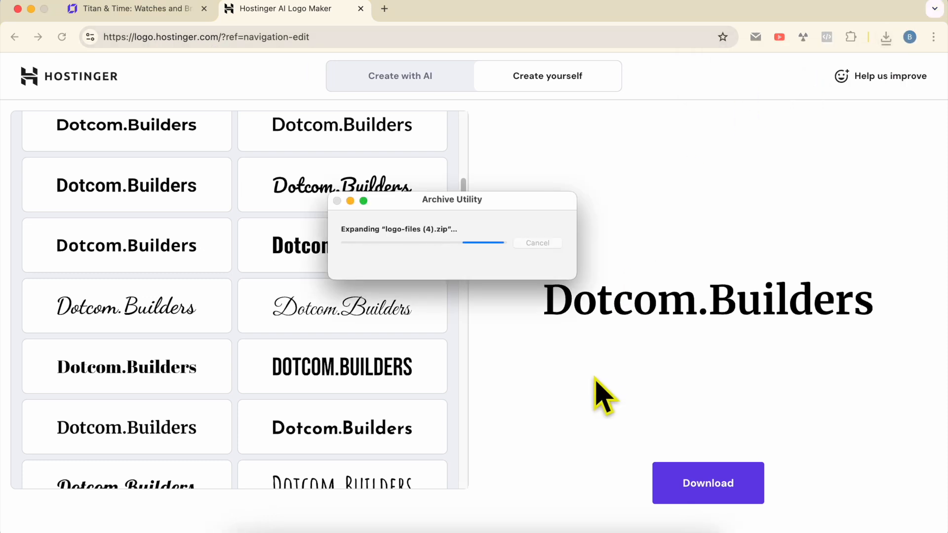
In the website builder, replace the header logo with logo.png from the logo-files (4) folder and set its width to 293 px.
click(151, 11)
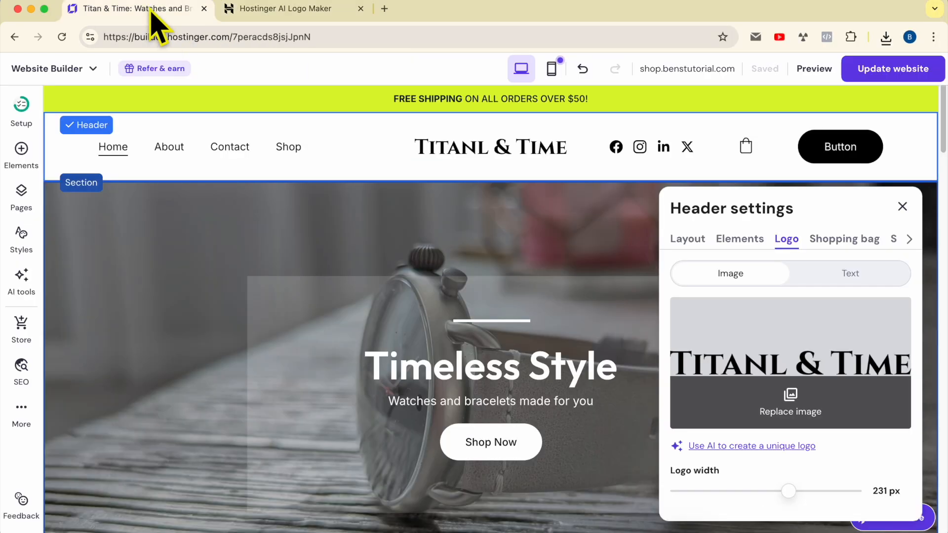
click(800, 417)
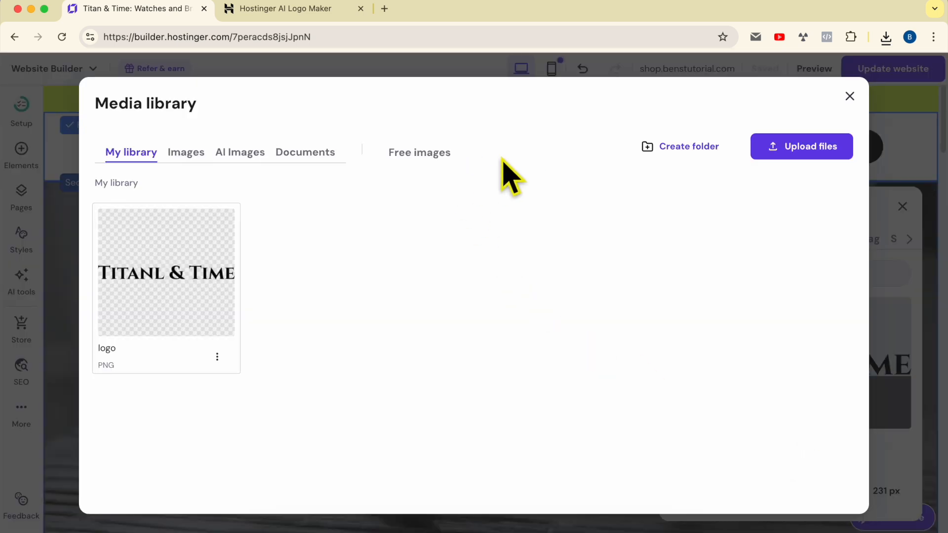
click(813, 148)
click(280, 121)
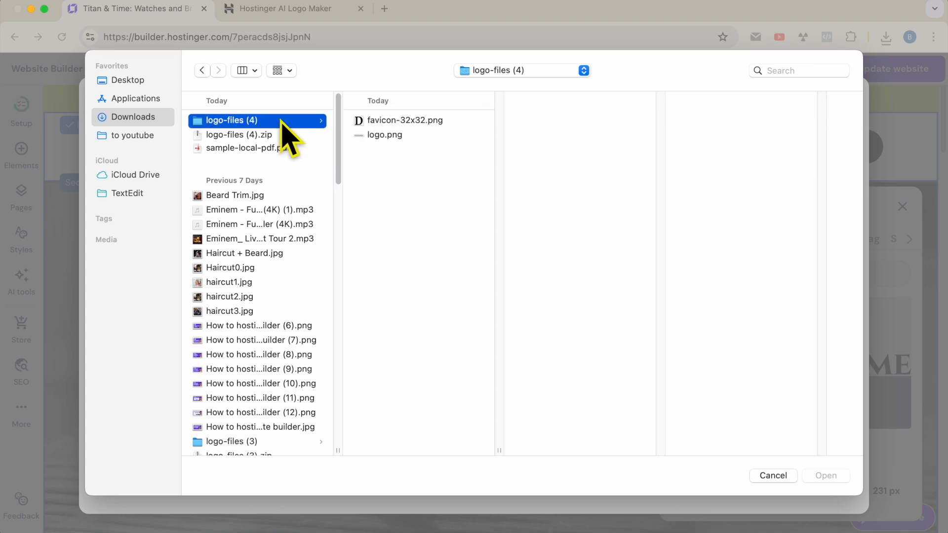
click(401, 123)
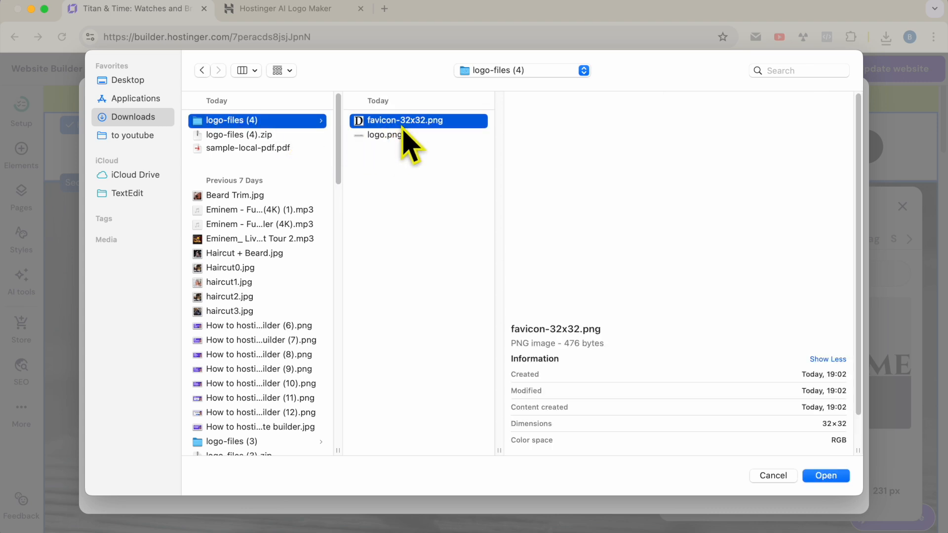
click(398, 137)
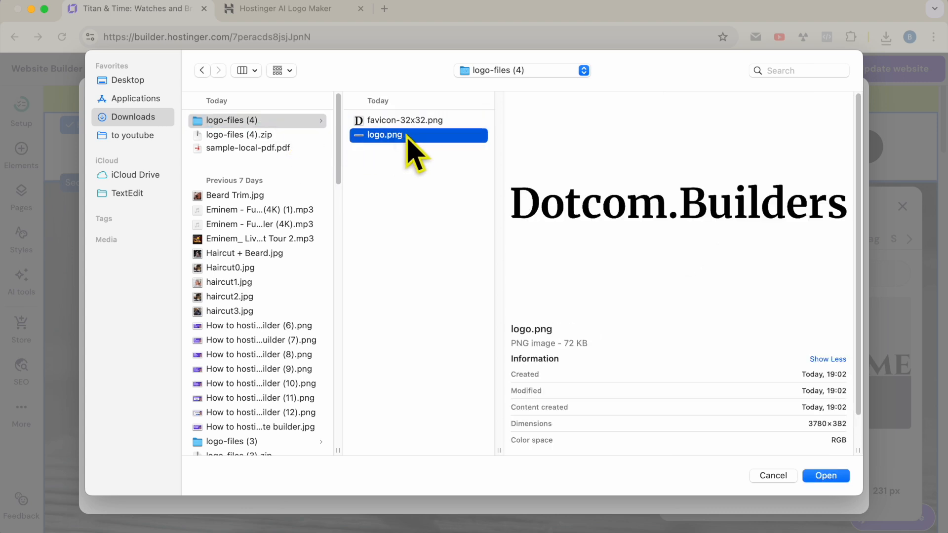
double_click(408, 138)
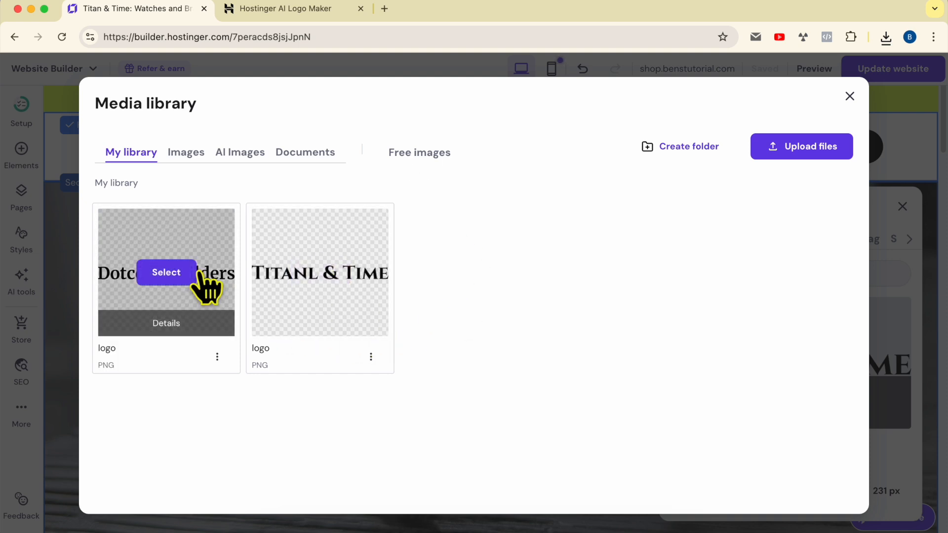
click(166, 272)
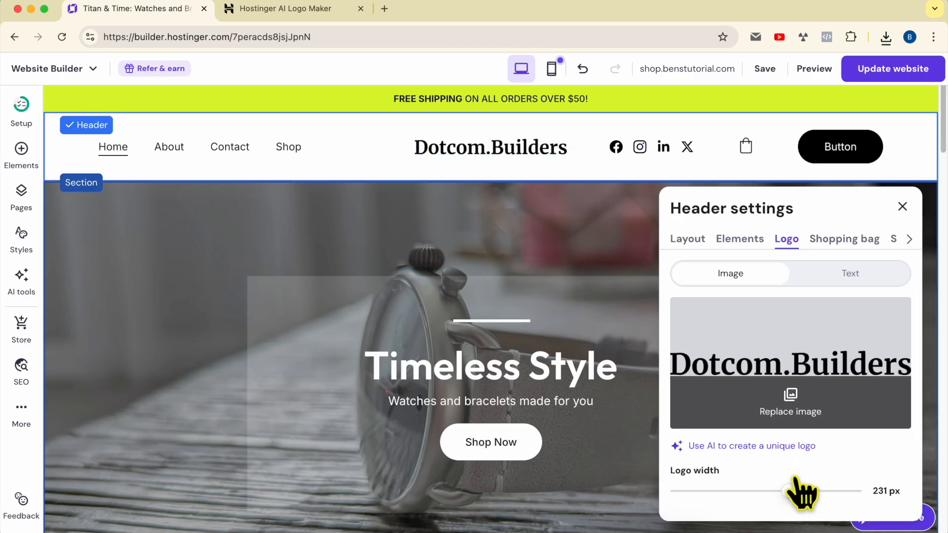
drag(786, 491, 822, 494)
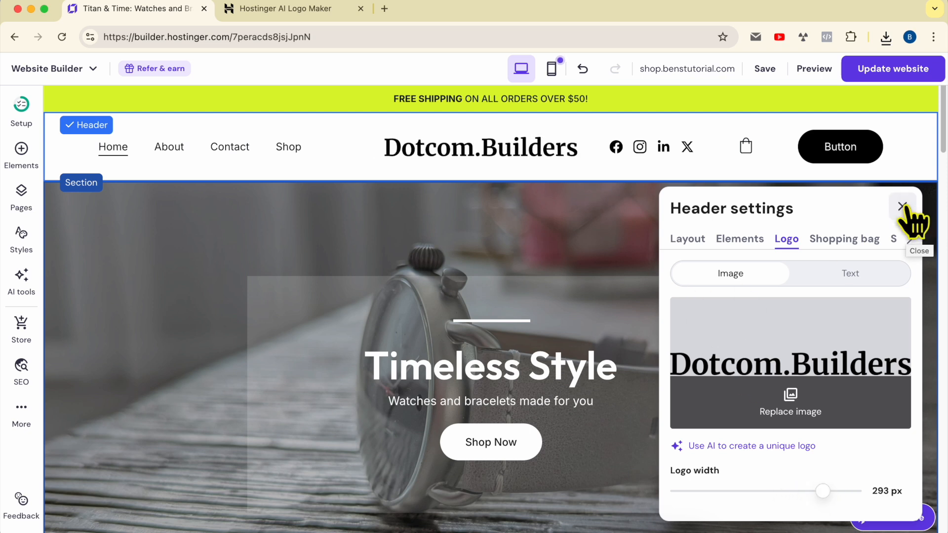
Set the header shopping bag's icon text to "Cart".
click(846, 239)
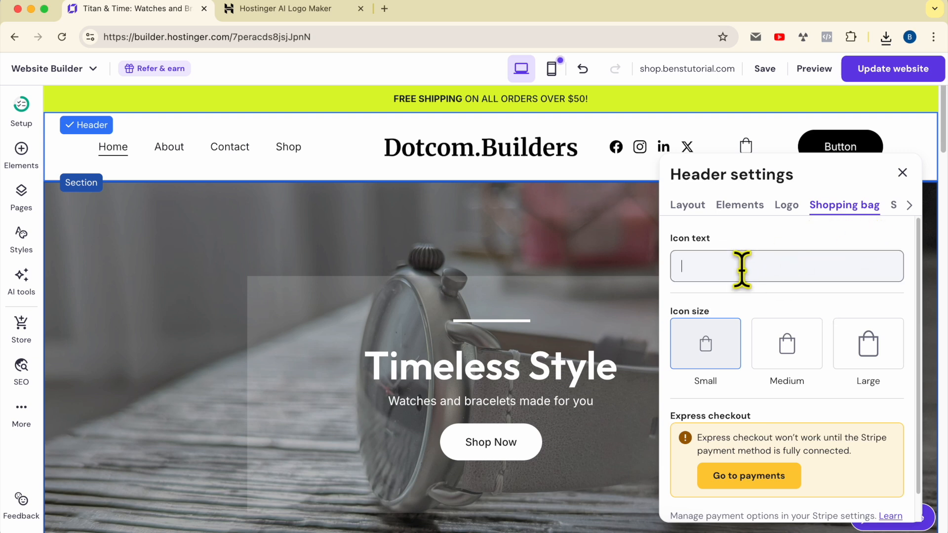
text(BAG)
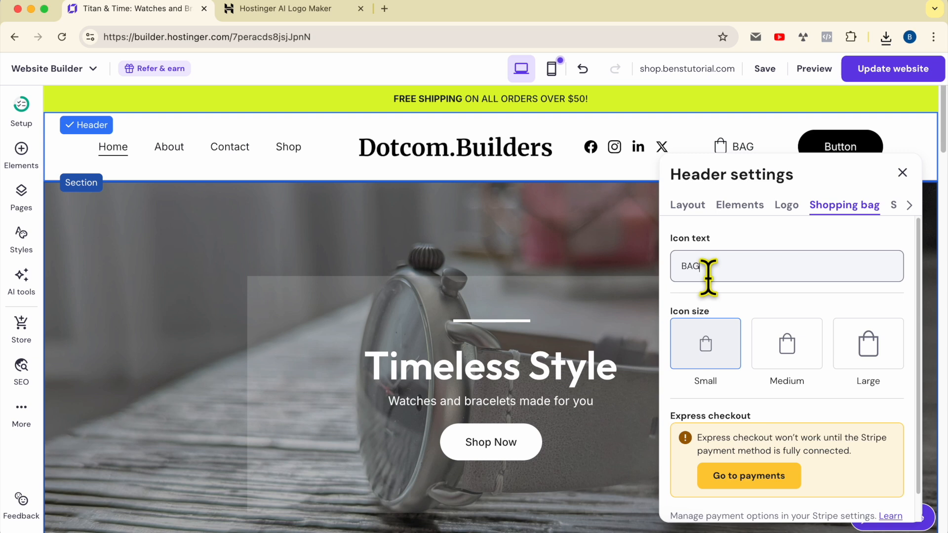
text(CART)
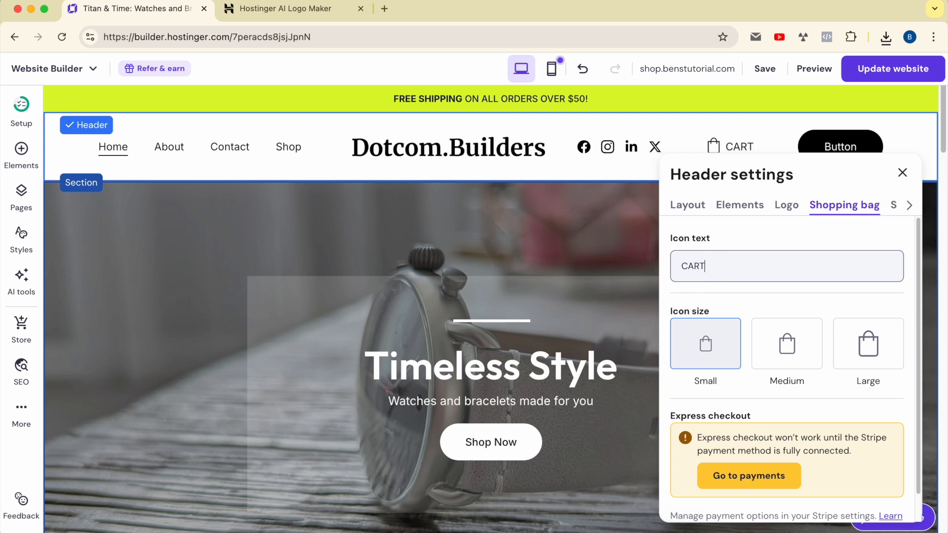
key(BackSpace)
key(BackSpace)
key(BackSpace)
text(art)
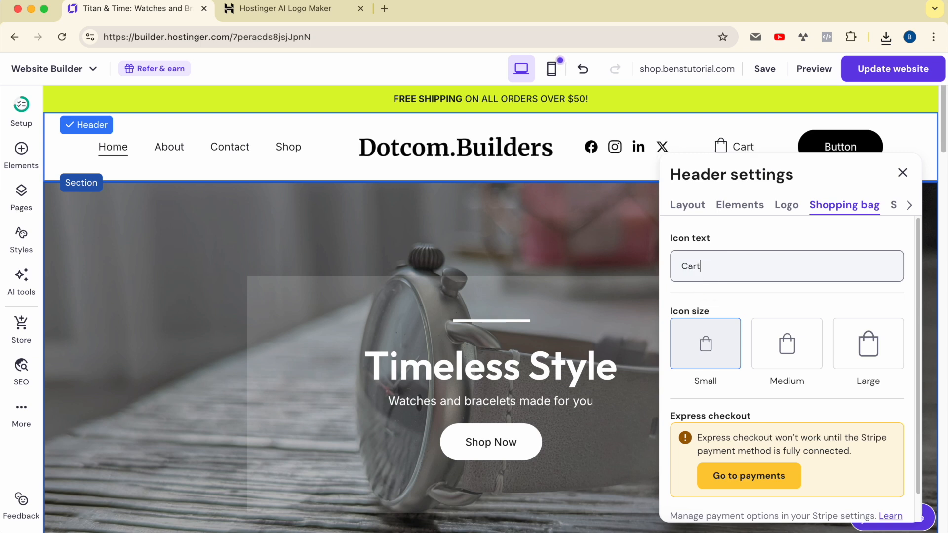
Compare the shopping bag icon sizes and set the icon to Large.
click(810, 348)
click(862, 348)
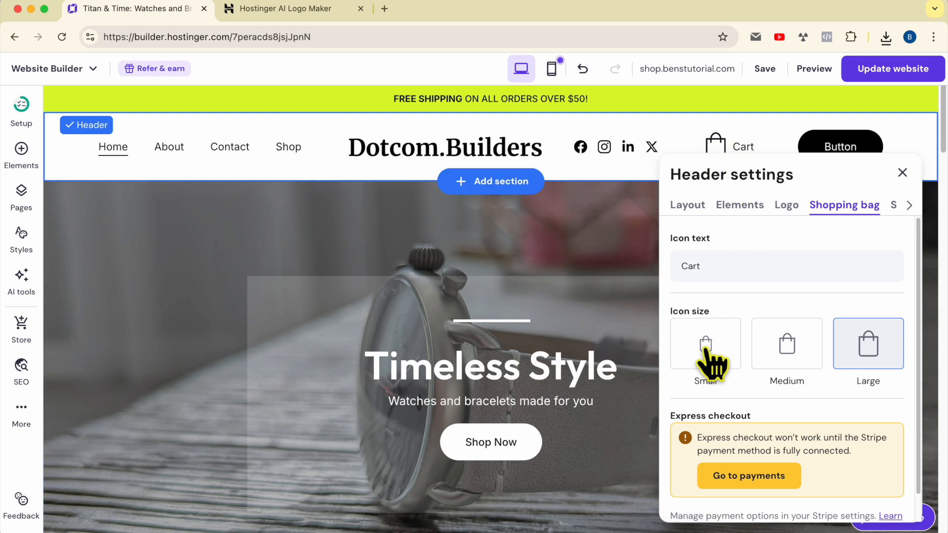
click(722, 350)
click(803, 353)
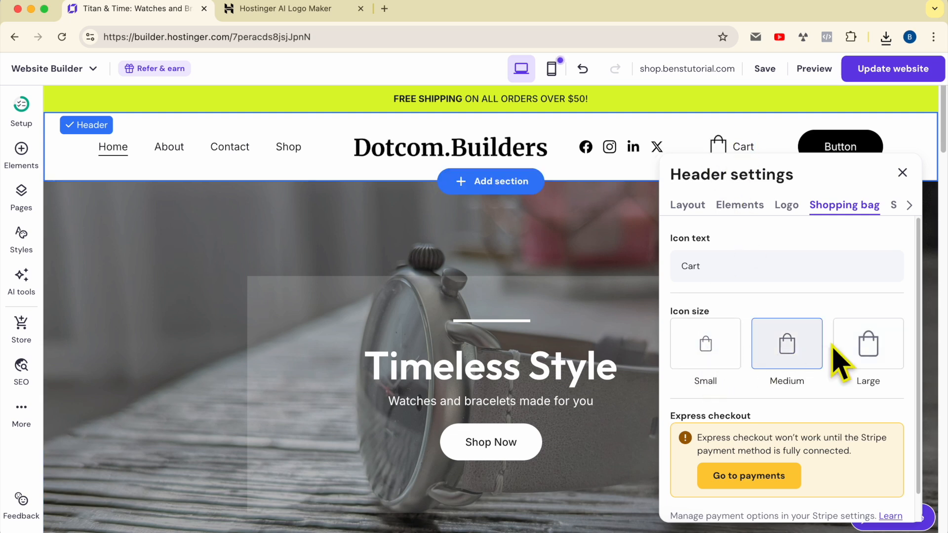
click(863, 349)
scroll(820, 358, down, 3)
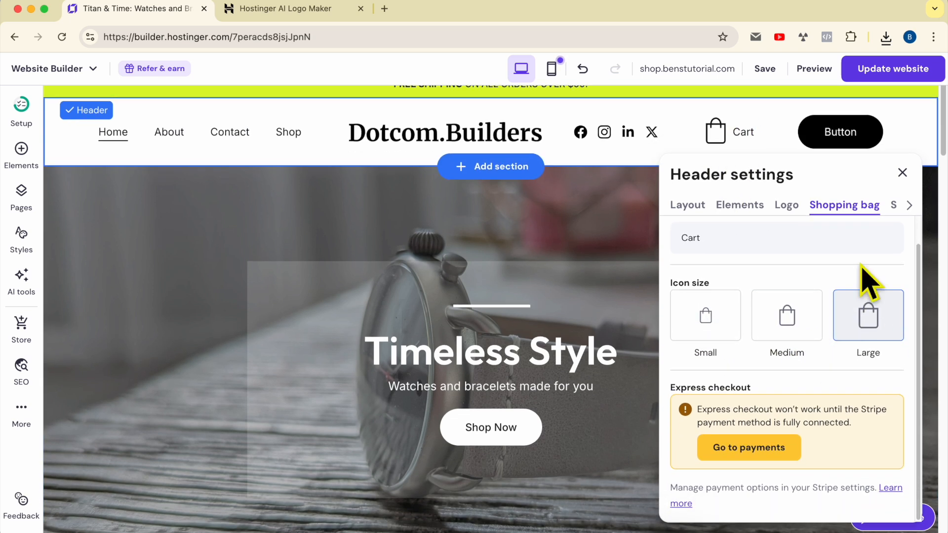
Try several header background colors in the style settings, including #5e4b4b and dark website colors, and return to white #ffffff.
click(894, 207)
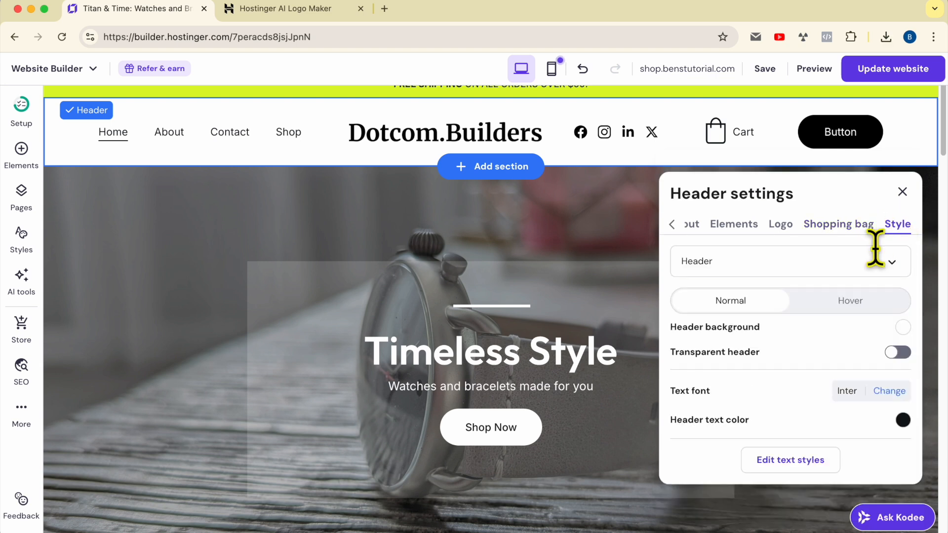
click(749, 263)
click(749, 295)
click(904, 330)
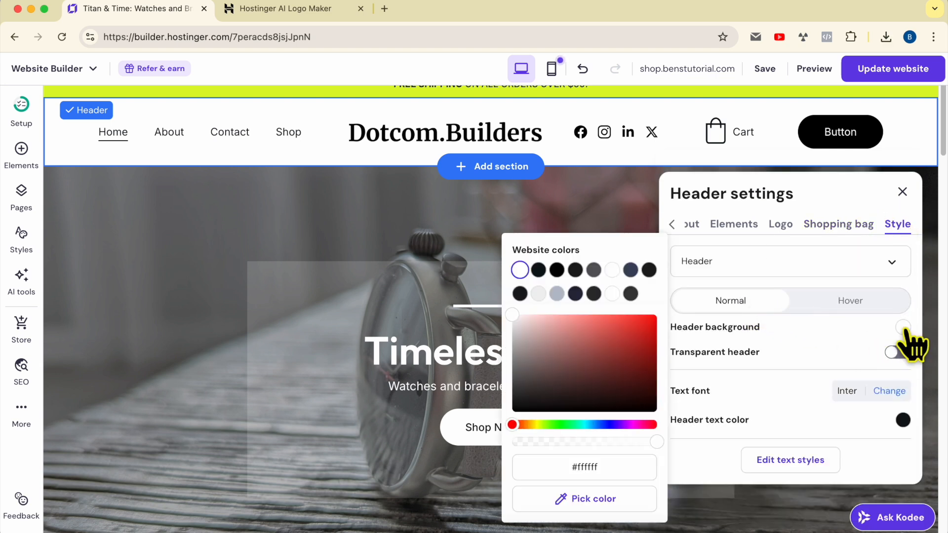
click(614, 335)
click(568, 332)
click(541, 377)
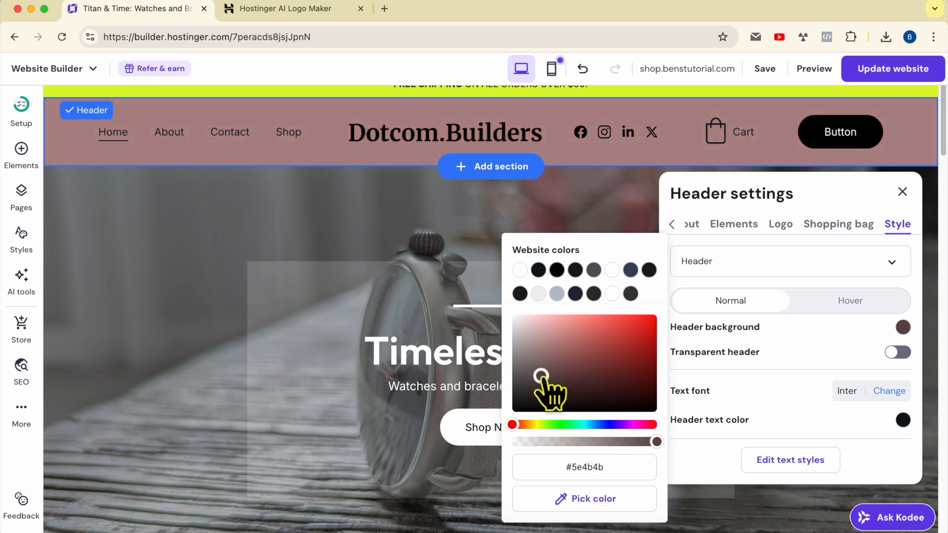
click(605, 331)
click(594, 269)
click(575, 269)
click(556, 270)
click(520, 270)
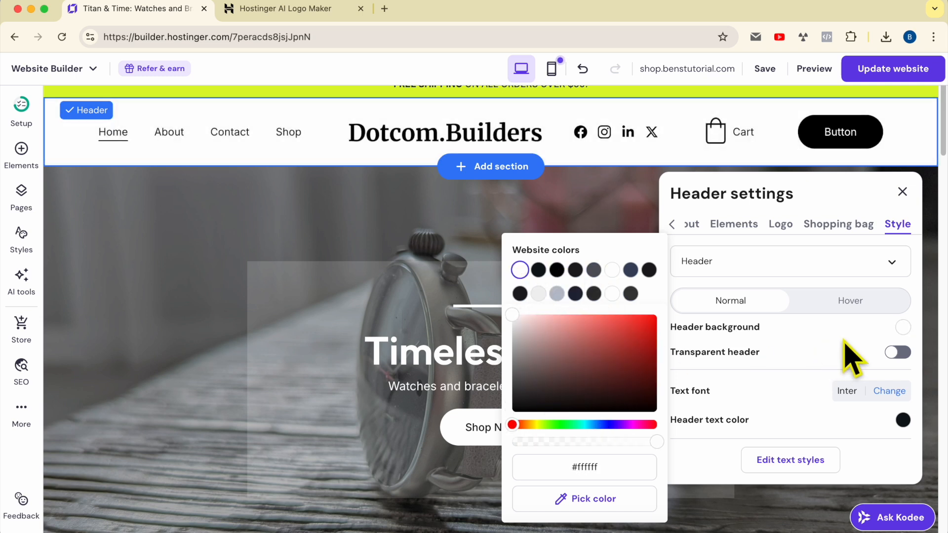
Try the transparent header option and turn it back off.
click(898, 352)
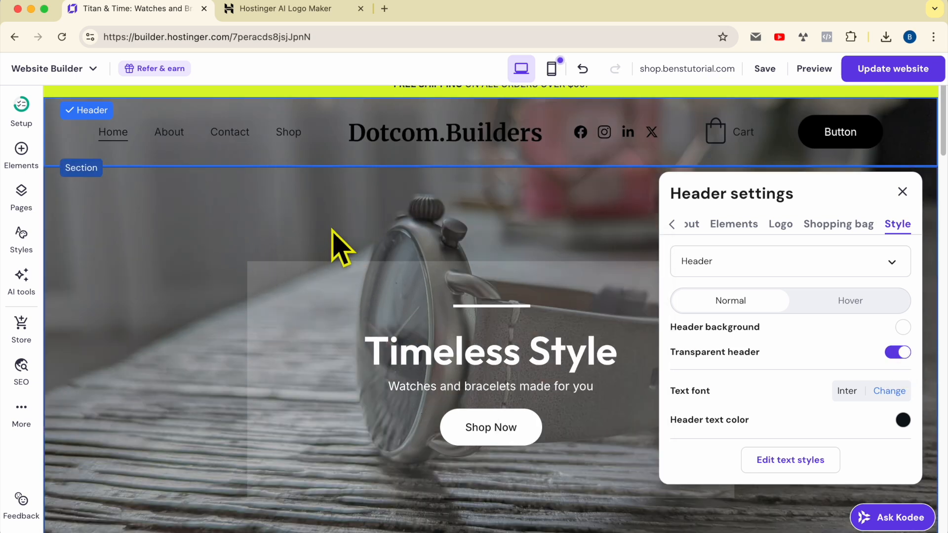
click(904, 352)
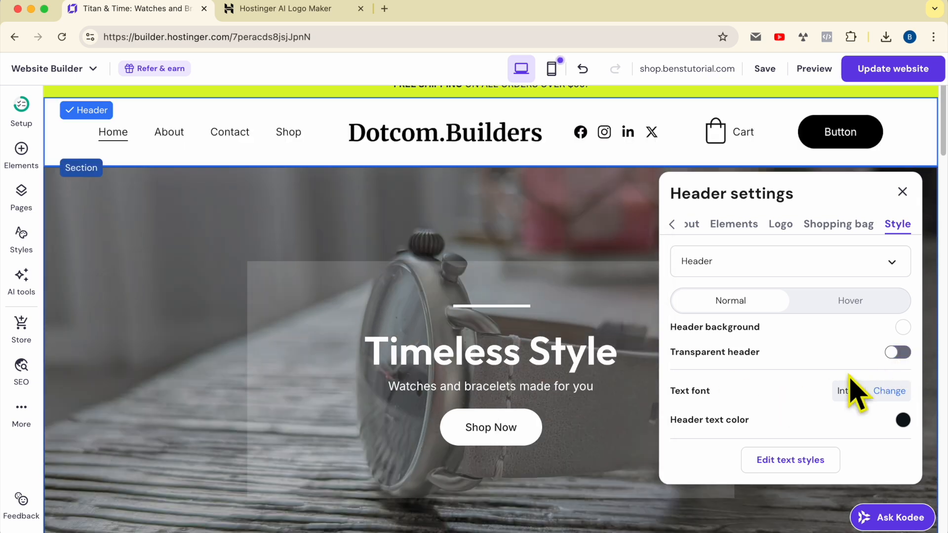
Try Oswald as the header's text font.
click(881, 392)
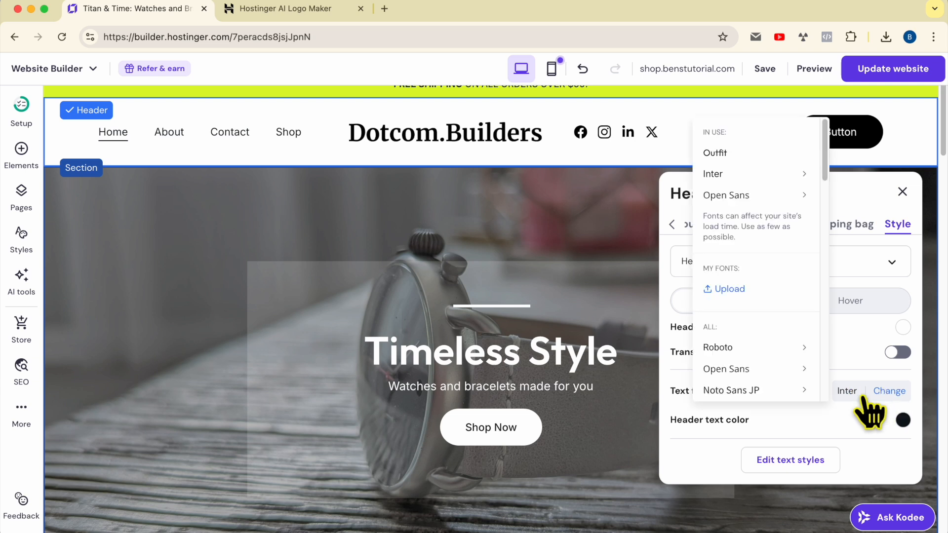
mouse_move(771, 371)
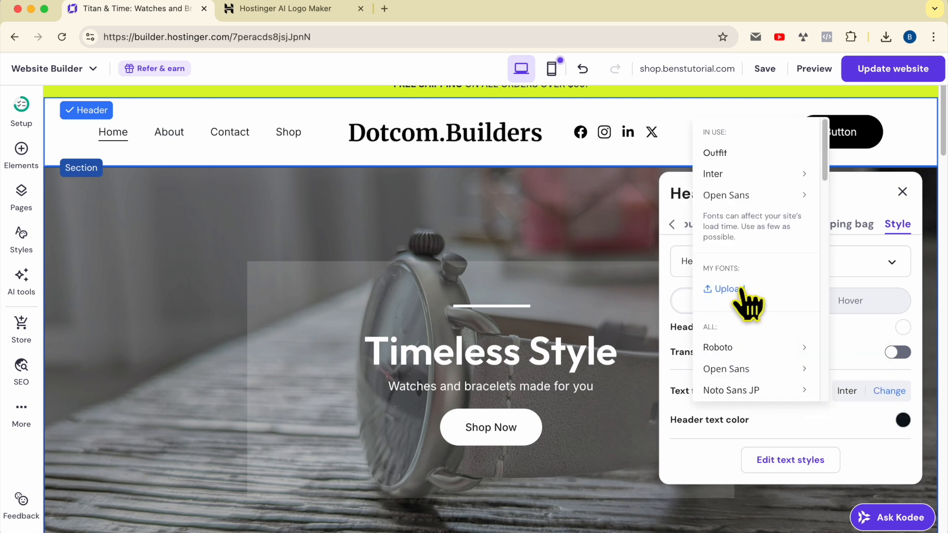
scroll(766, 378, down, 5)
mouse_move(778, 337)
click(844, 385)
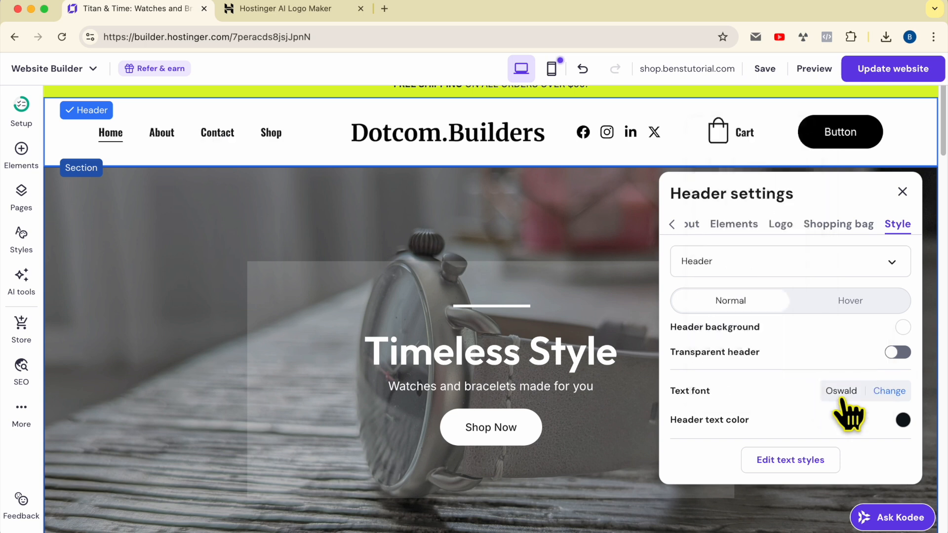
Set the header's text font to Ubuntu Medium.
click(845, 390)
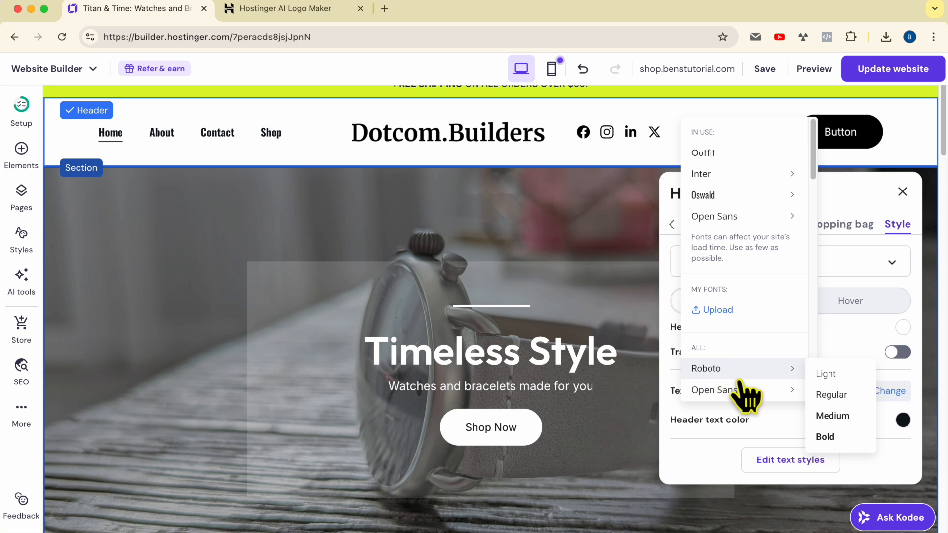
scroll(744, 392, down, 10)
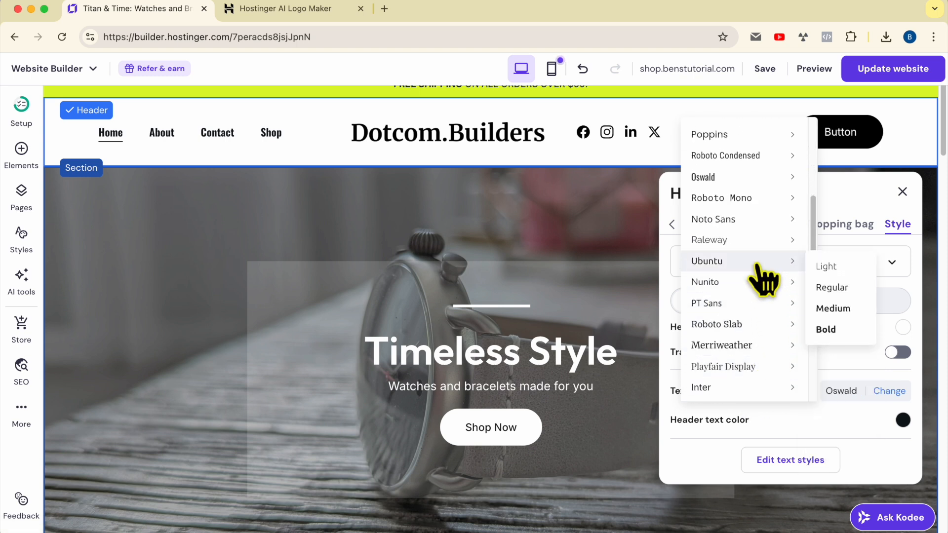
click(837, 310)
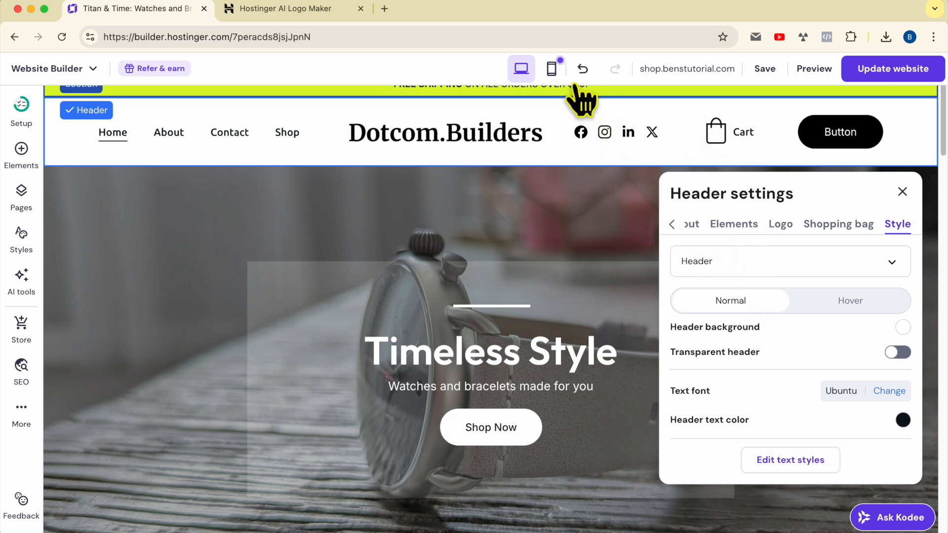
Try undoing and redoing the header edits, return to the basic text-logo header and select it.
click(582, 69)
click(614, 71)
click(477, 122)
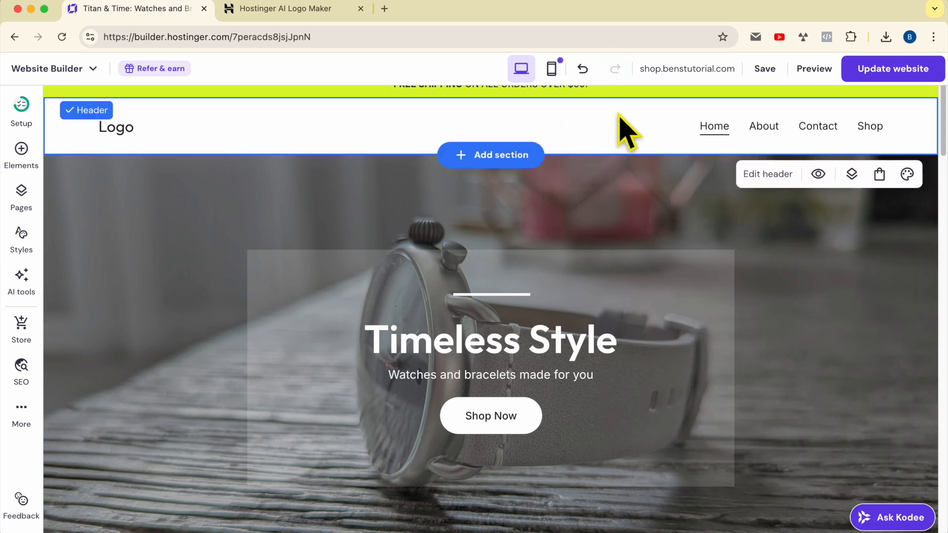
Set the header layout to navigation links first, a centered logo, and the shopping cart and button at the end.
click(773, 177)
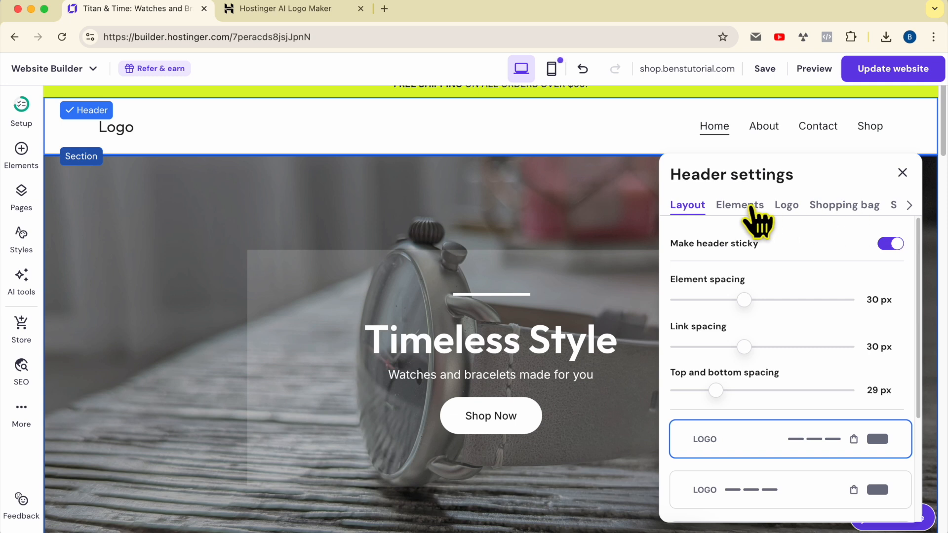
scroll(790, 427, down, 3)
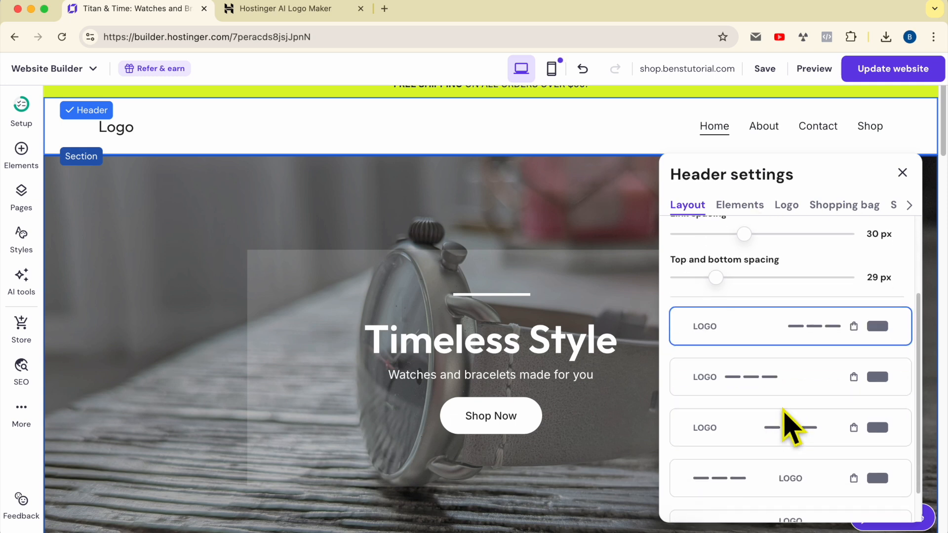
click(821, 454)
Turn on the social icons, button and shopping cart as header elements.
click(743, 208)
click(897, 280)
click(898, 320)
click(898, 373)
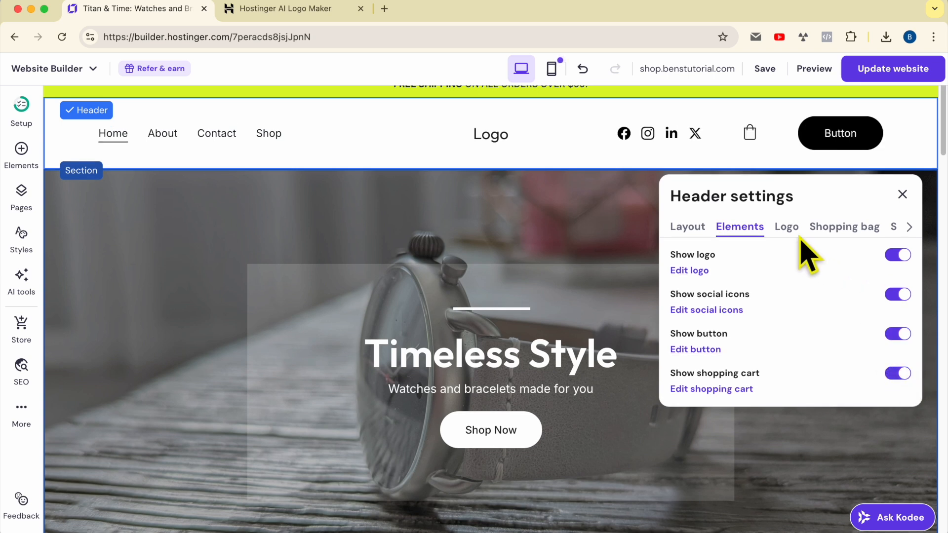
Switch the header logo to an image and replace it with the Dotcom.Builders logo from the media library.
click(786, 227)
click(740, 263)
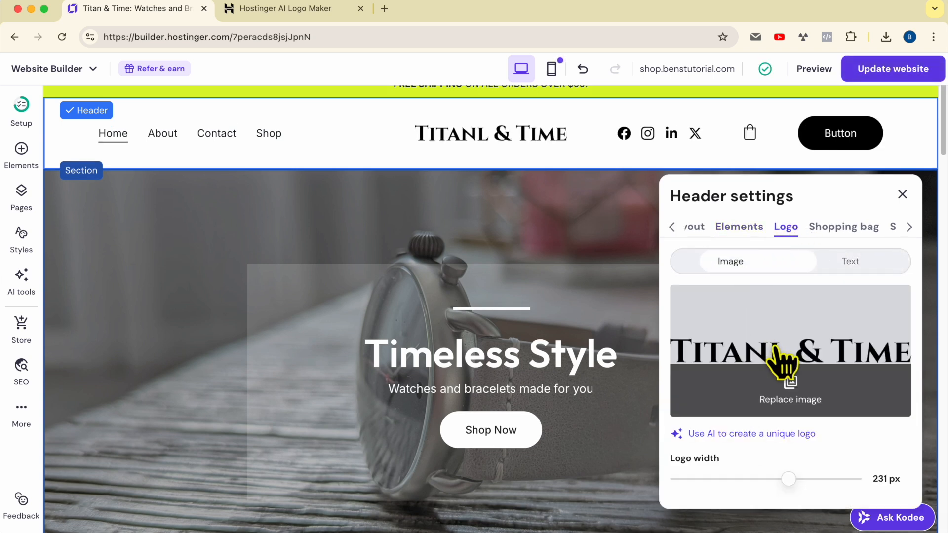
click(795, 395)
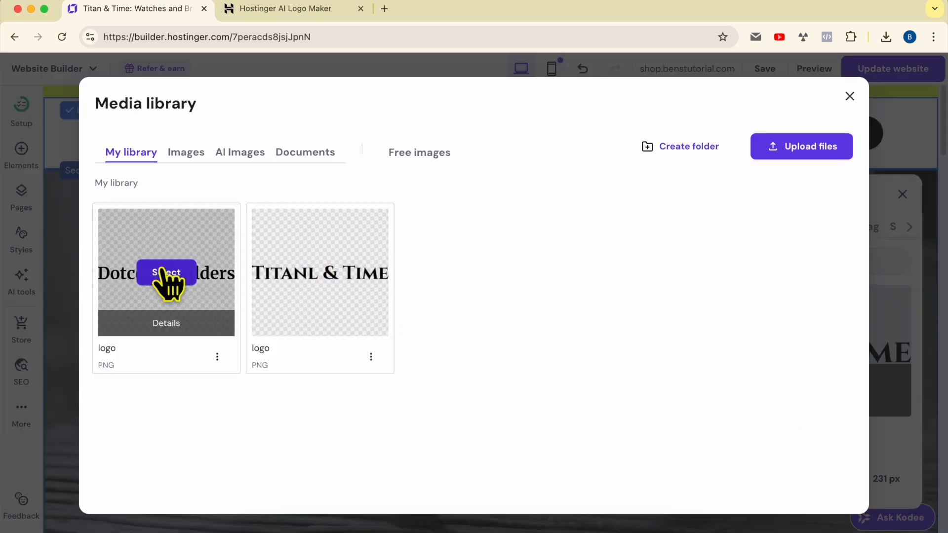
click(167, 274)
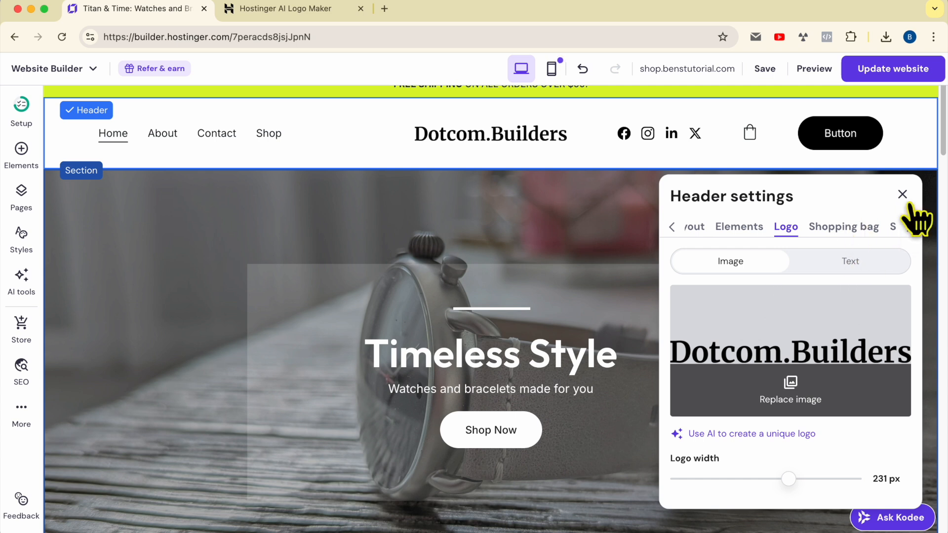
Open the header's style settings and choose the button as the element to style.
click(893, 228)
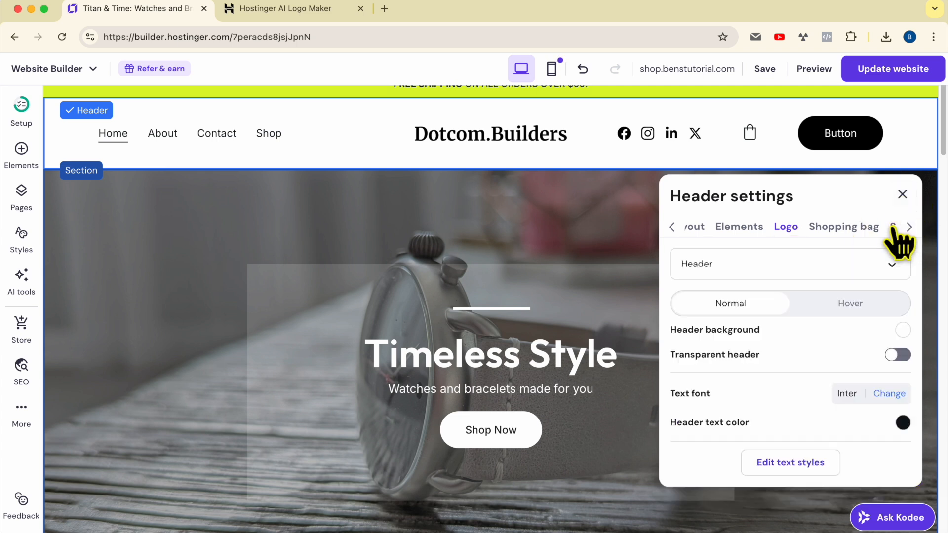
click(844, 267)
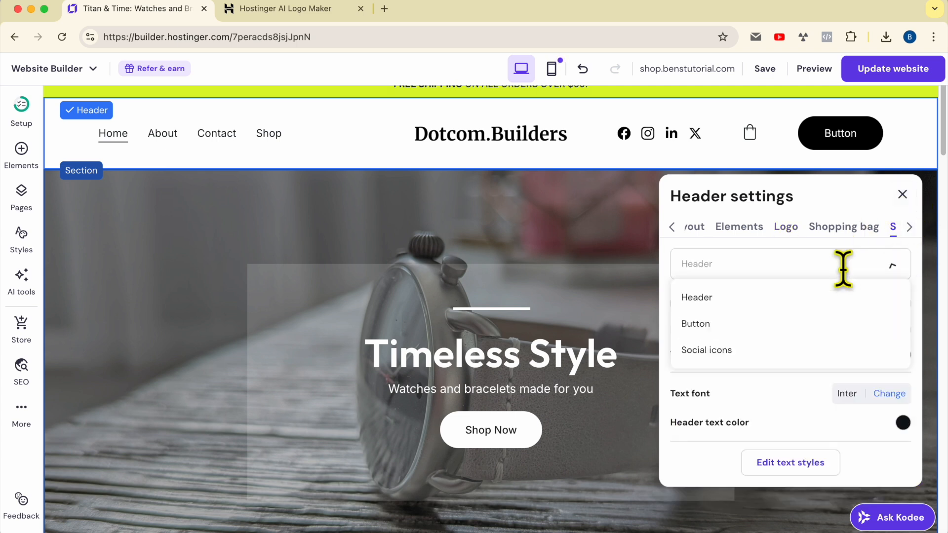
click(770, 325)
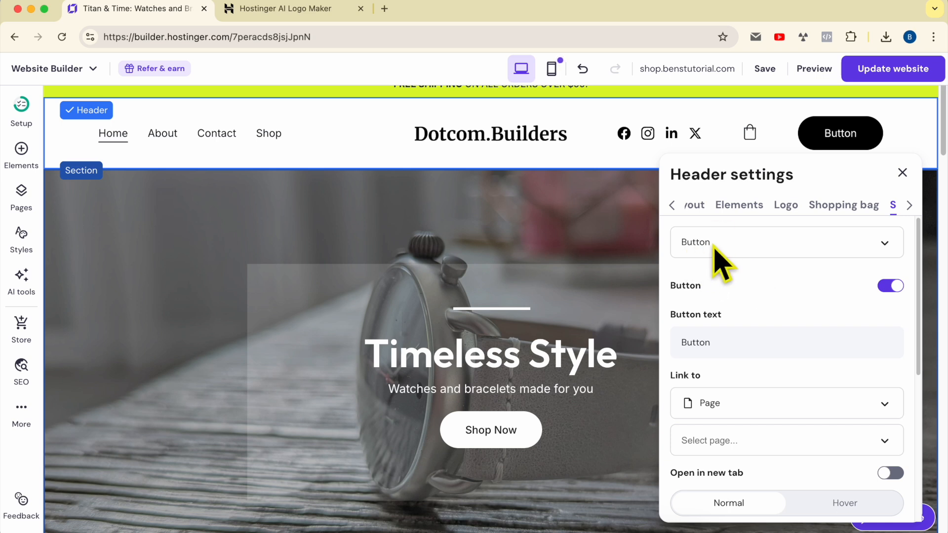
click(742, 243)
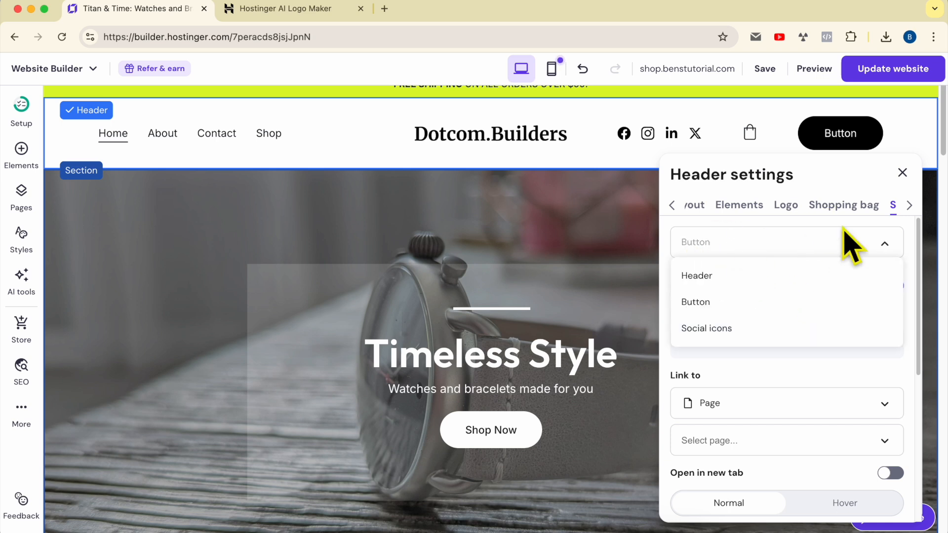
click(907, 205)
click(723, 251)
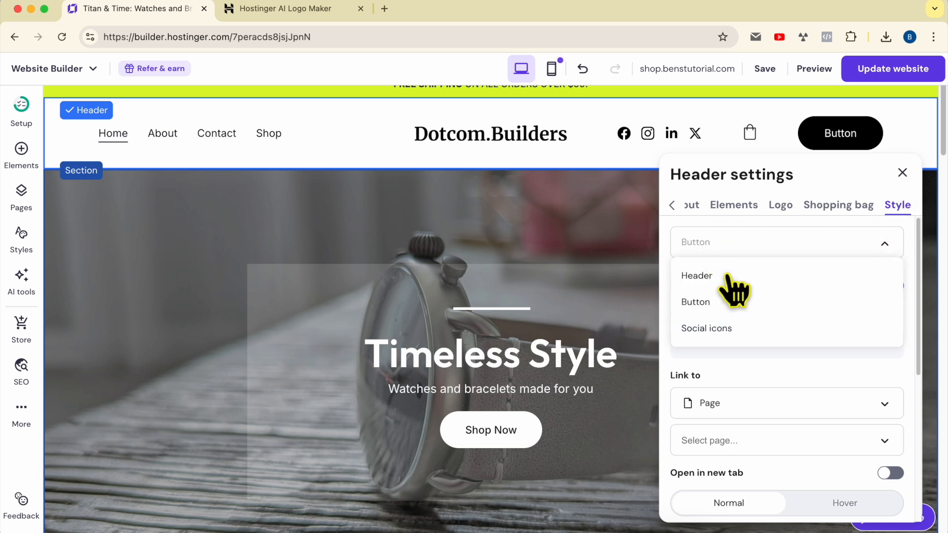
click(725, 303)
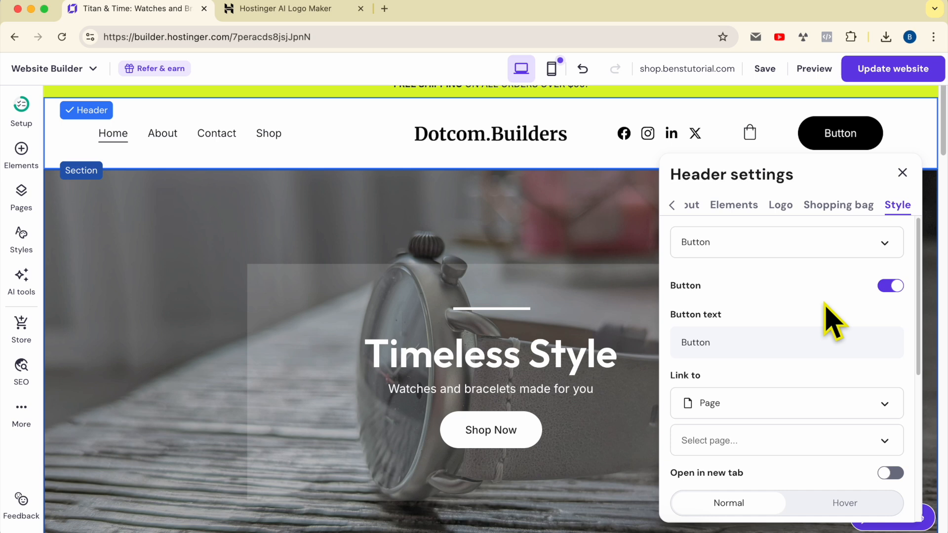
Toggle the header button off and back on, and set its text to "JOIN MY NEWSLETTER".
click(896, 286)
click(901, 295)
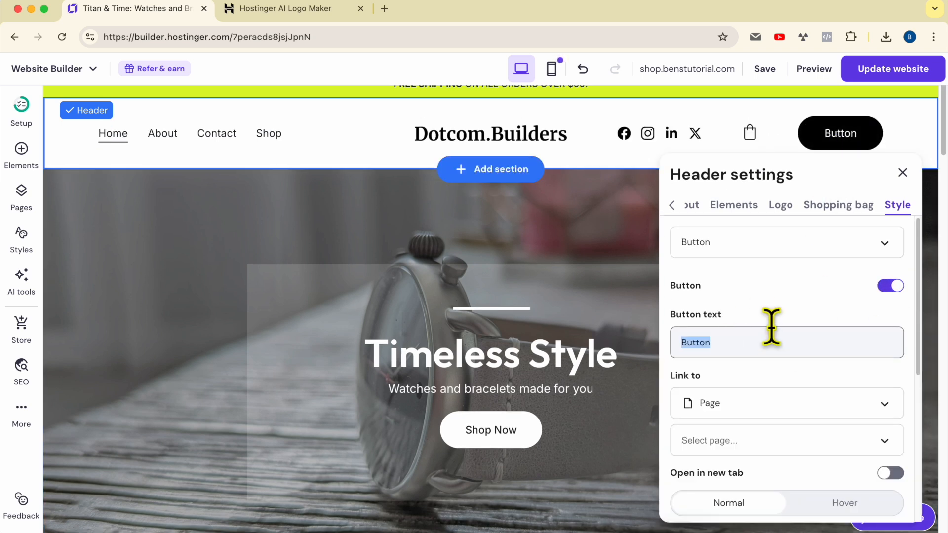
text(JO)
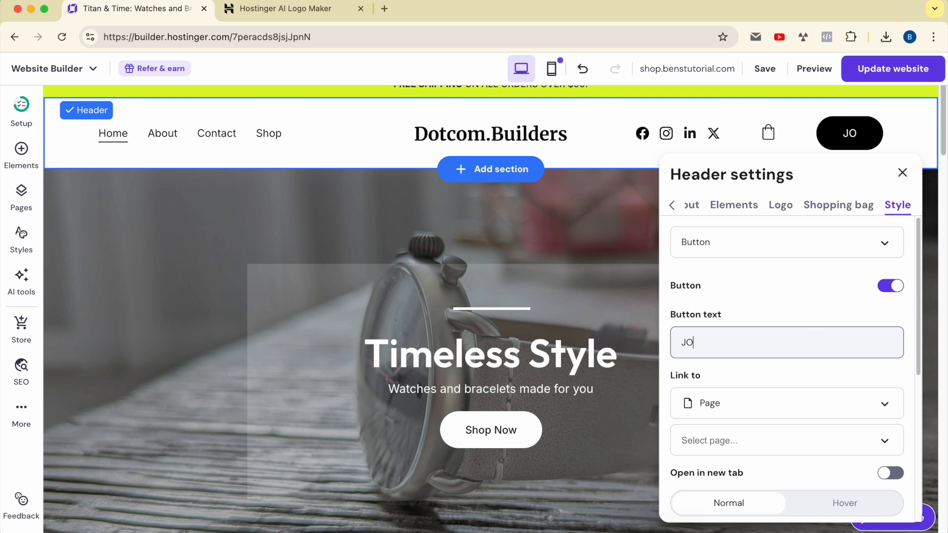
text(IN MY )
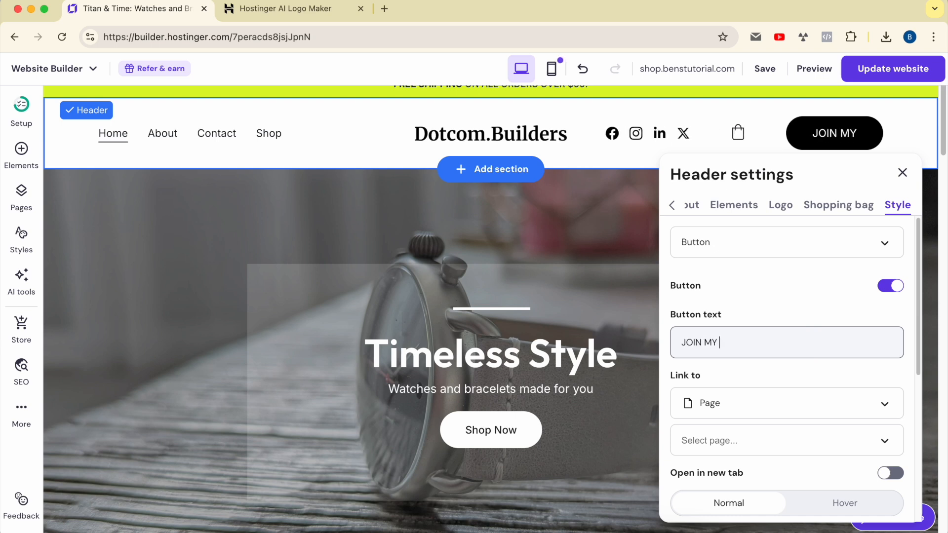
text(NEWSLETTER)
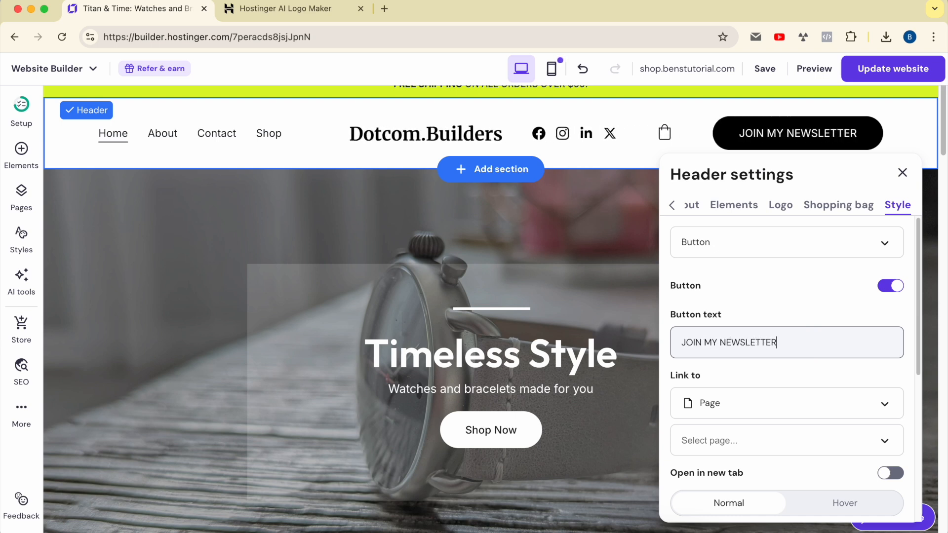
Set the newsletter button's link type to Web address.
scroll(784, 381, down, 3)
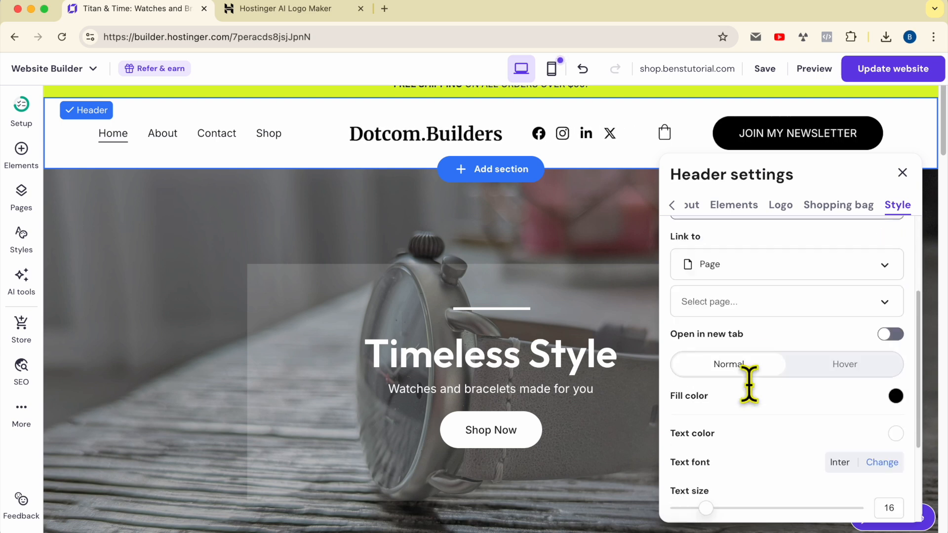
click(756, 257)
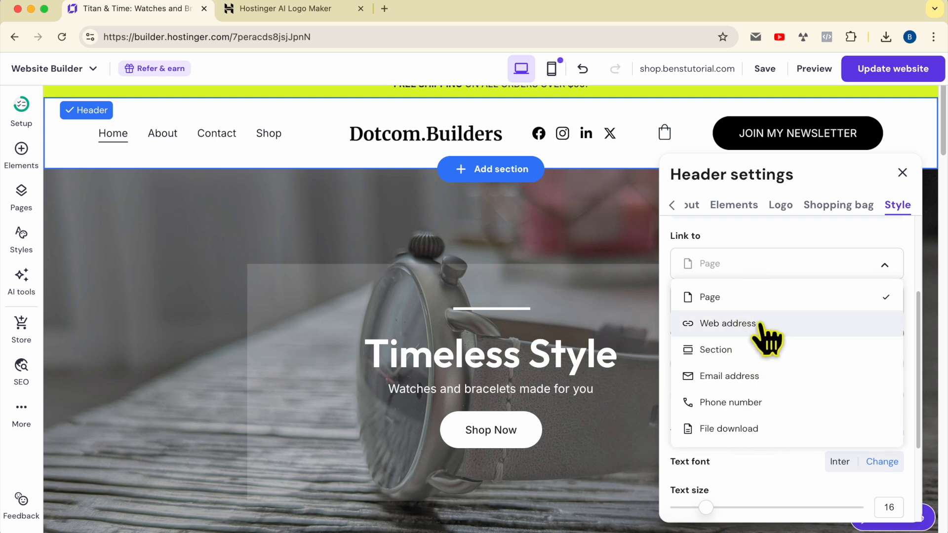
click(735, 324)
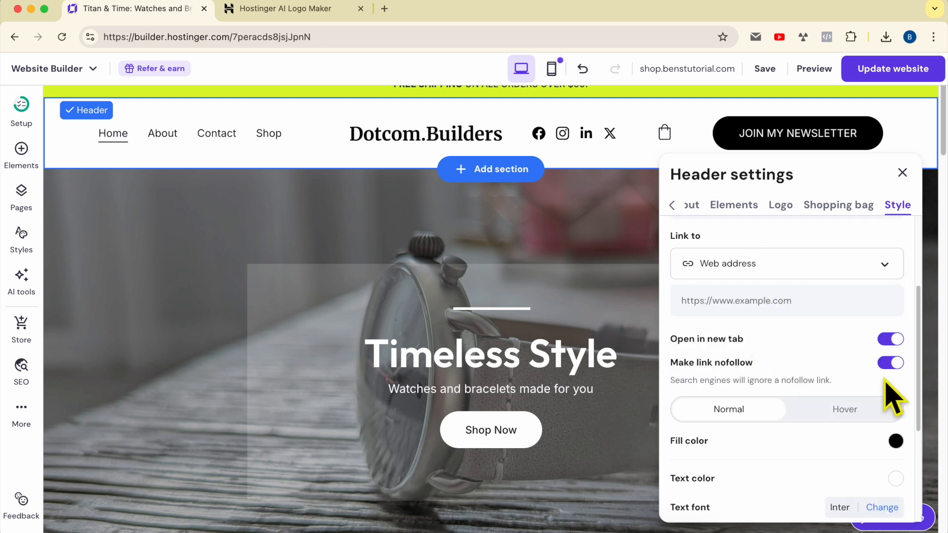
Try red #b53f3f and grey #b8c0cc as the newsletter button's fill color, and settle on blue #305ea3.
scroll(839, 428, down, 3)
click(895, 320)
click(832, 355)
mouse_move(832, 354)
mouse_down()
mouse_move(906, 323)
mouse_move(861, 342)
mouse_up()
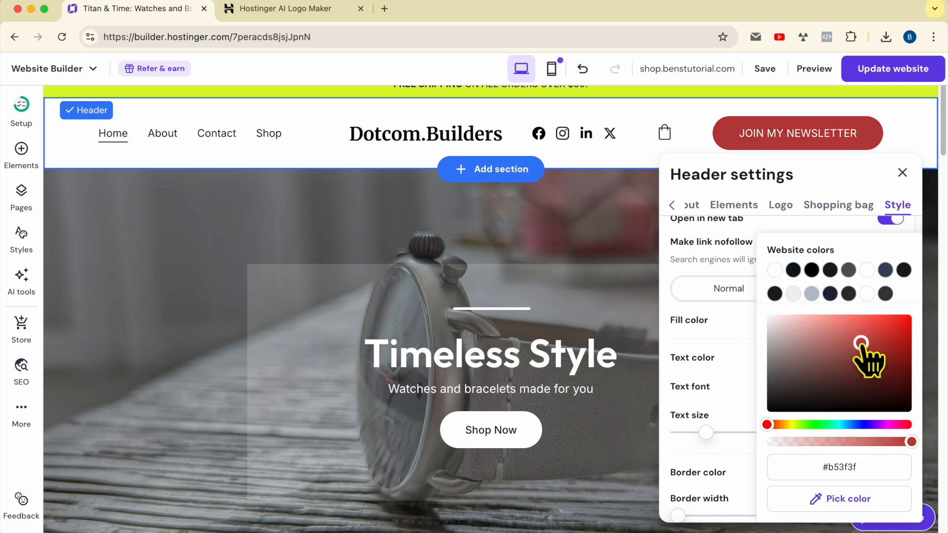
click(811, 294)
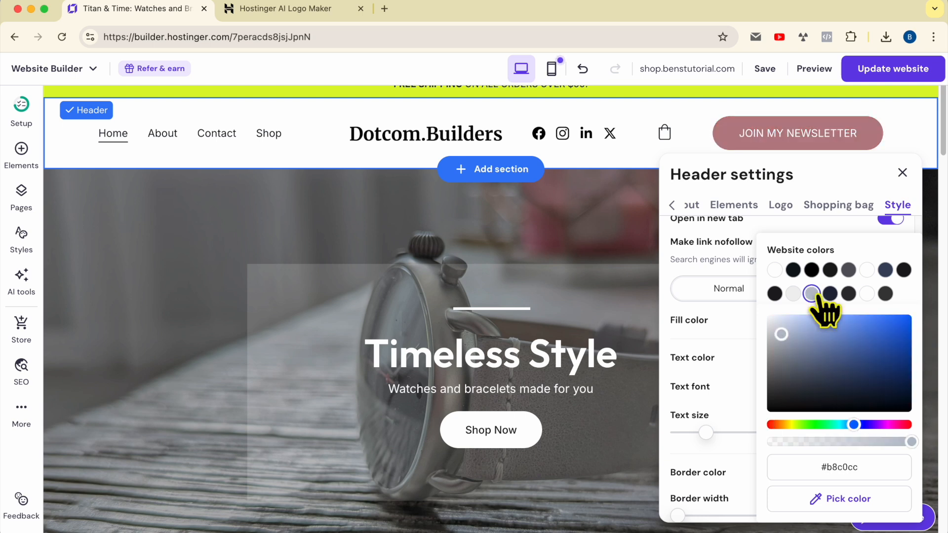
click(869, 349)
click(744, 321)
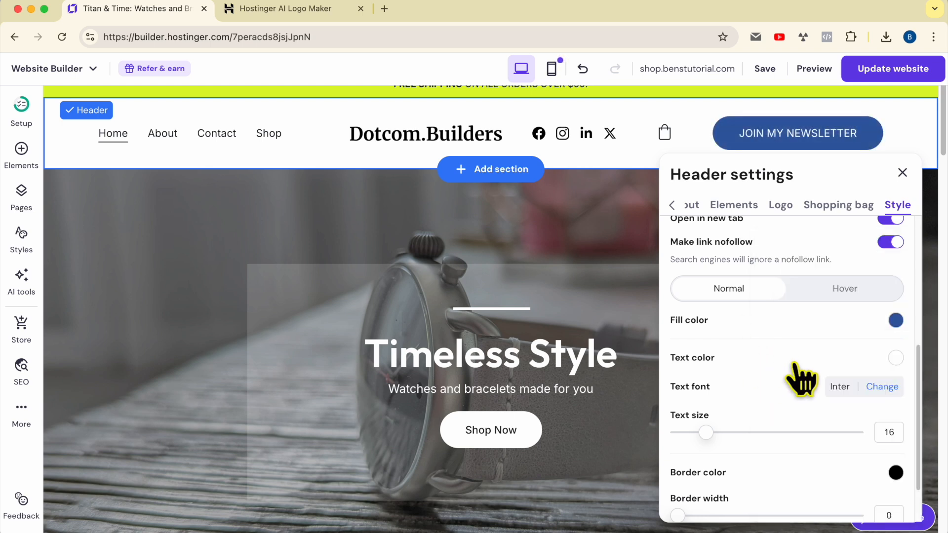
Try near-black #0d0c0c as the newsletter button's text color and return it to white.
click(894, 359)
drag(840, 353, 772, 407)
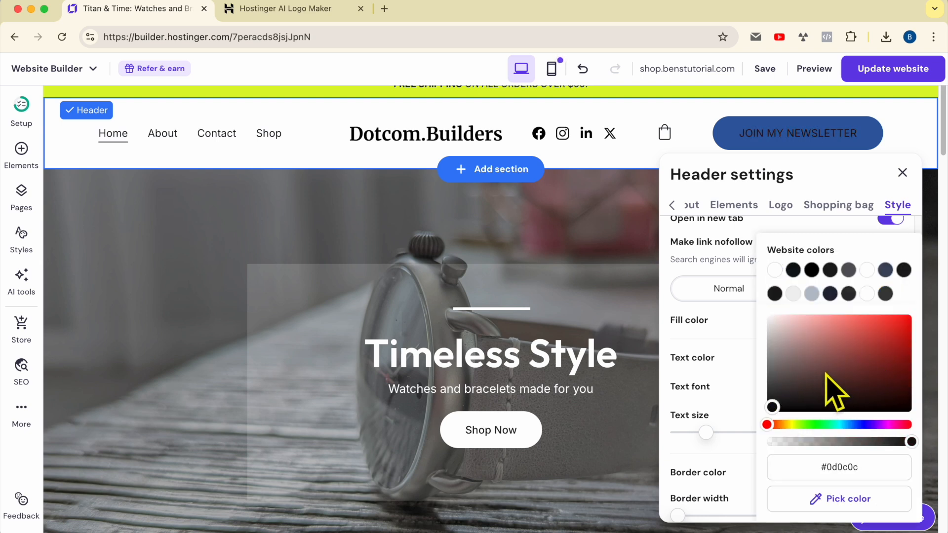
drag(825, 378, 754, 311)
click(730, 323)
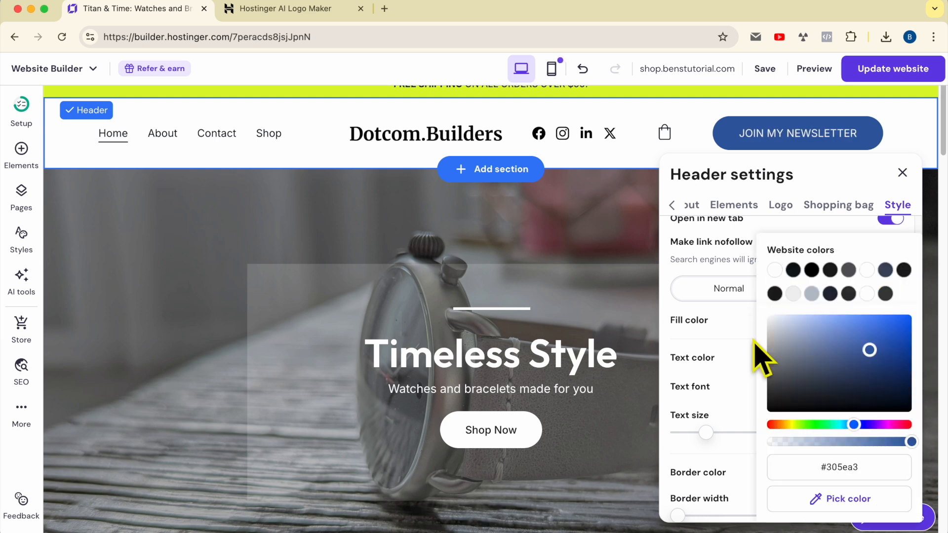
click(742, 378)
Set the newsletter button's text size to 14, border width to 3 and corner radius to 16.
mouse_move(709, 428)
mouse_down()
mouse_move(735, 425)
mouse_move(694, 429)
mouse_up()
scroll(783, 444, down, 2)
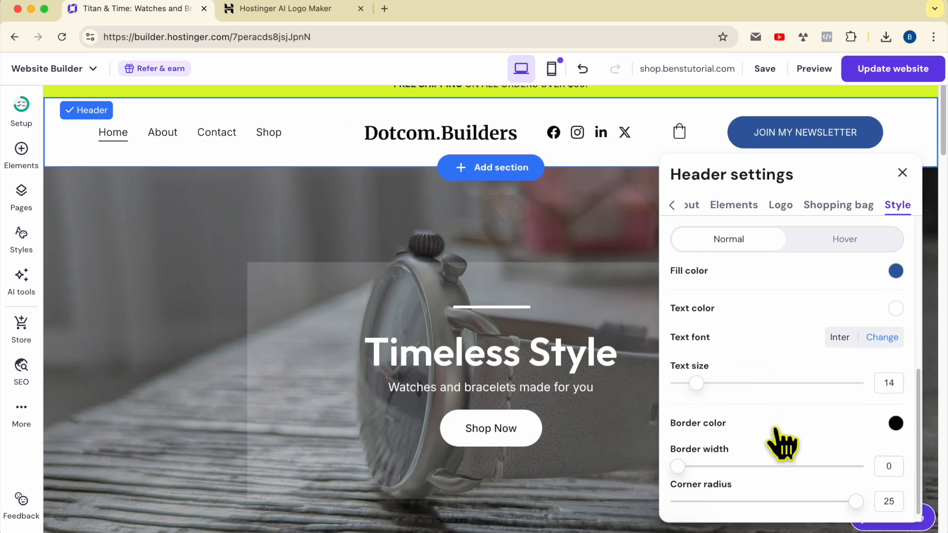
scroll(772, 448, down, 1)
drag(678, 453, 730, 454)
drag(857, 489, 799, 494)
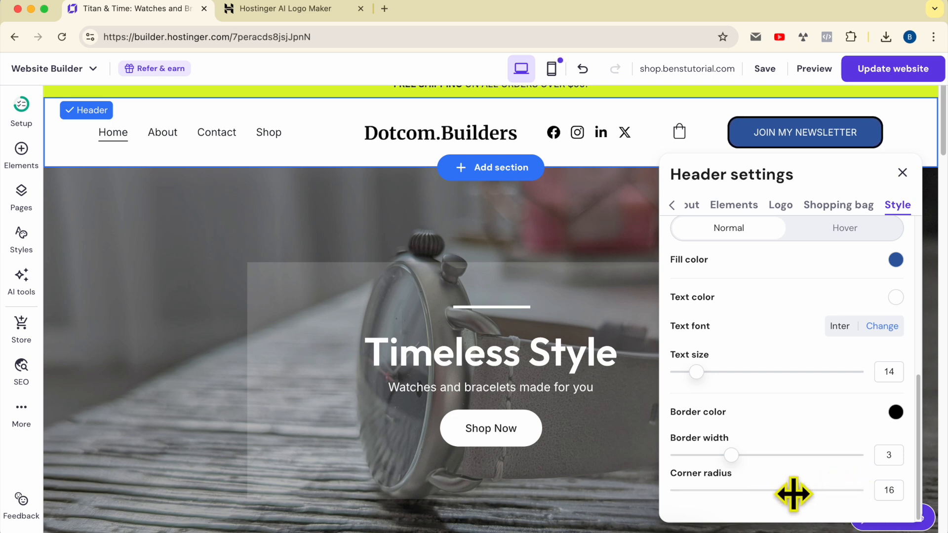
Try other border colors for the newsletter button, return to black and close the header settings.
click(895, 412)
click(879, 341)
click(892, 319)
drag(893, 355, 776, 424)
click(736, 346)
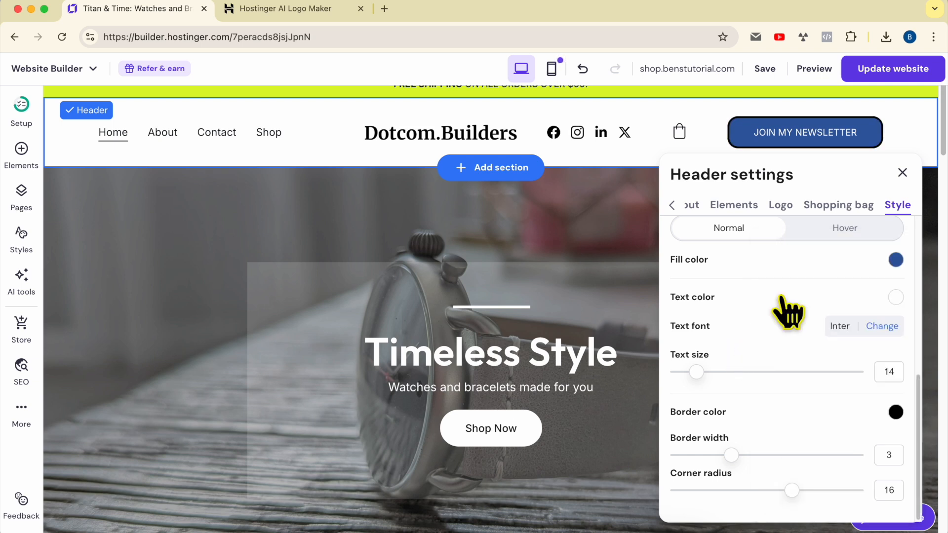
click(902, 172)
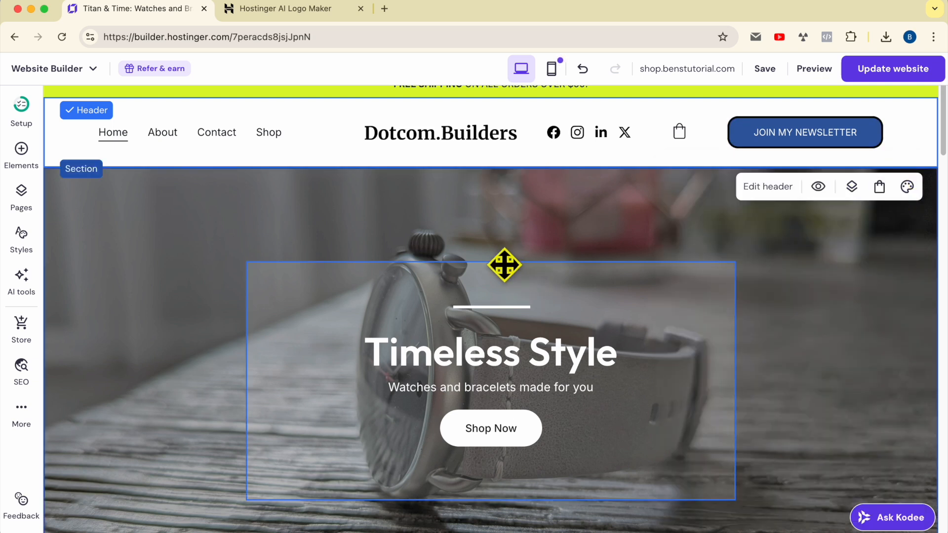
Move the Shop page to the first place in the main navigation, ahead of Home, and reopen the page list.
scroll(377, 254, up, 1)
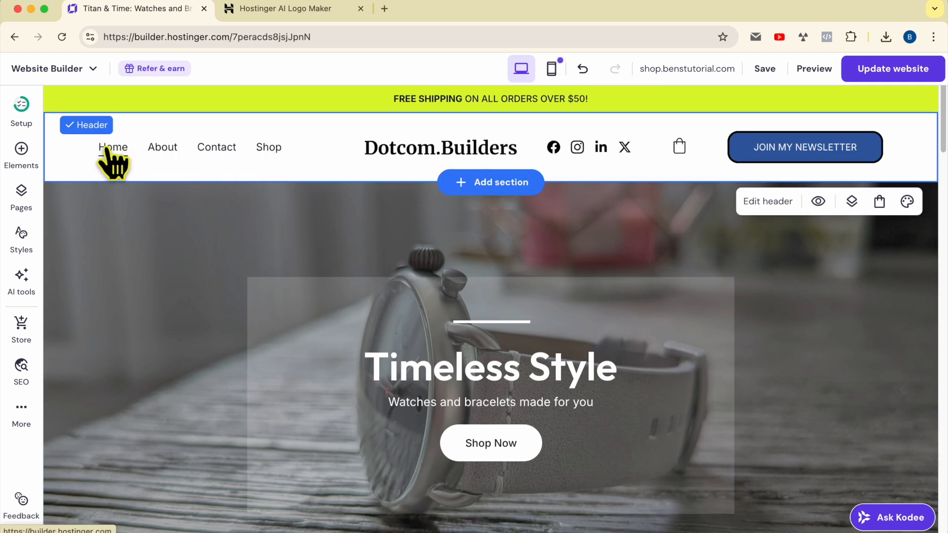
click(21, 198)
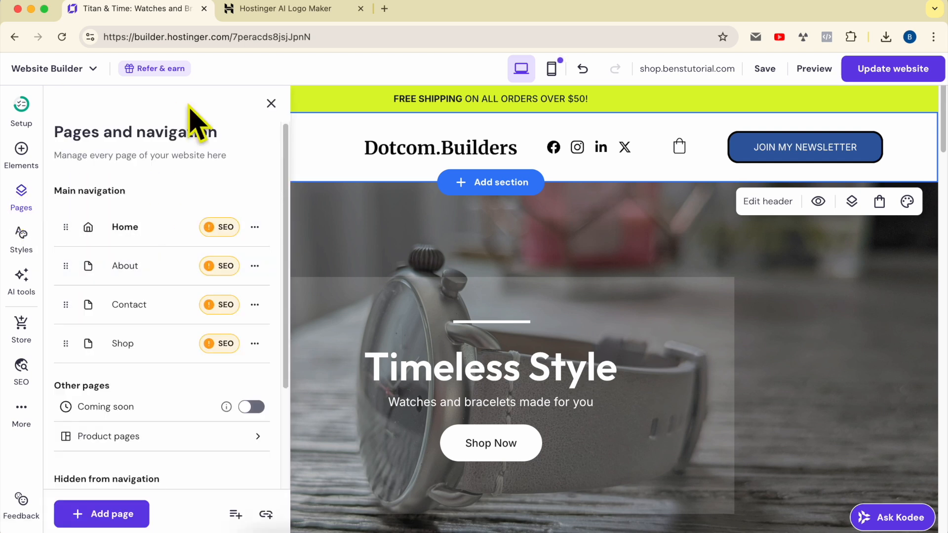
click(339, 117)
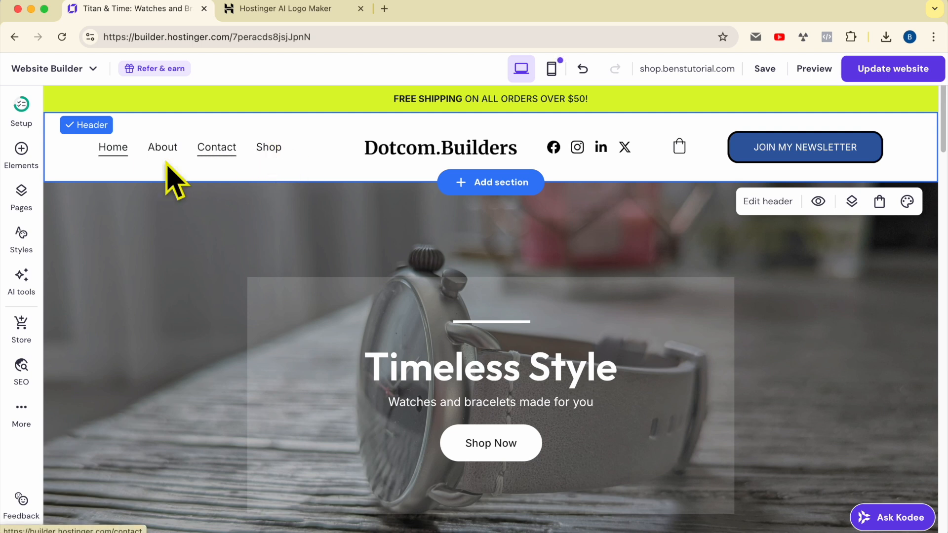
click(37, 198)
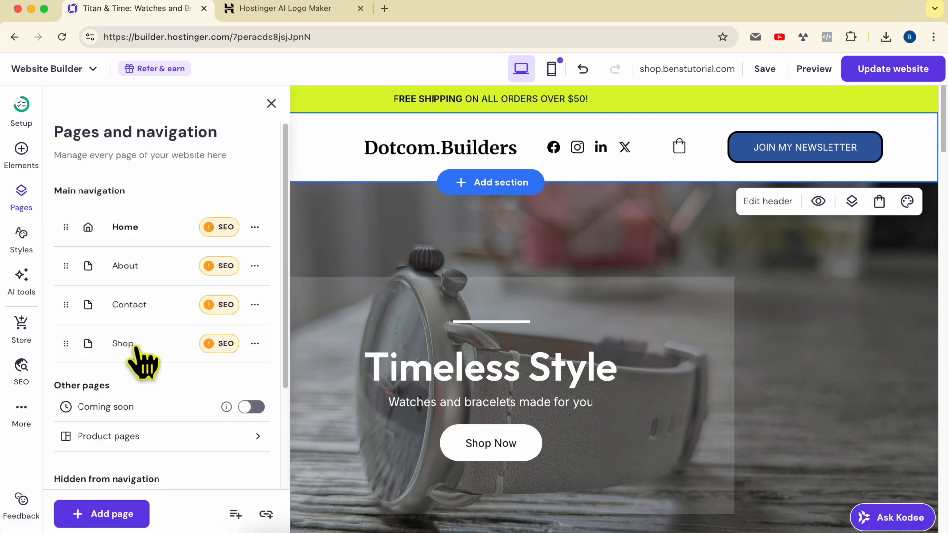
drag(63, 347, 68, 225)
click(311, 225)
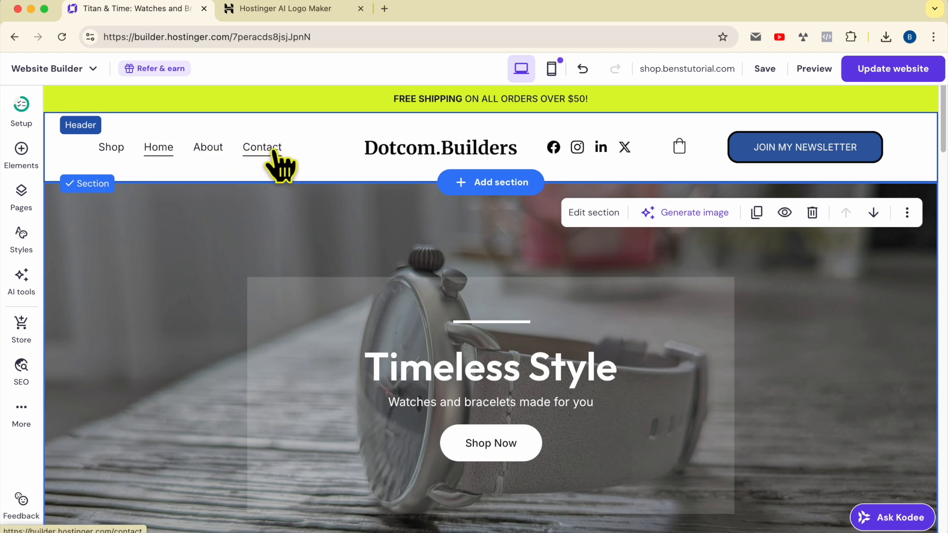
click(25, 200)
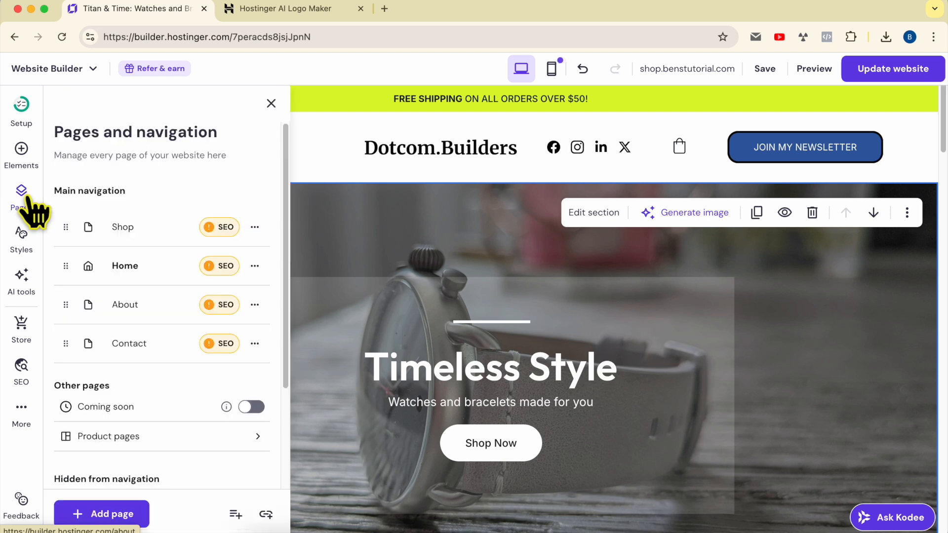
Move the Contact page out of the main navigation into the pages hidden from navigation and close the page list.
drag(66, 342, 88, 420)
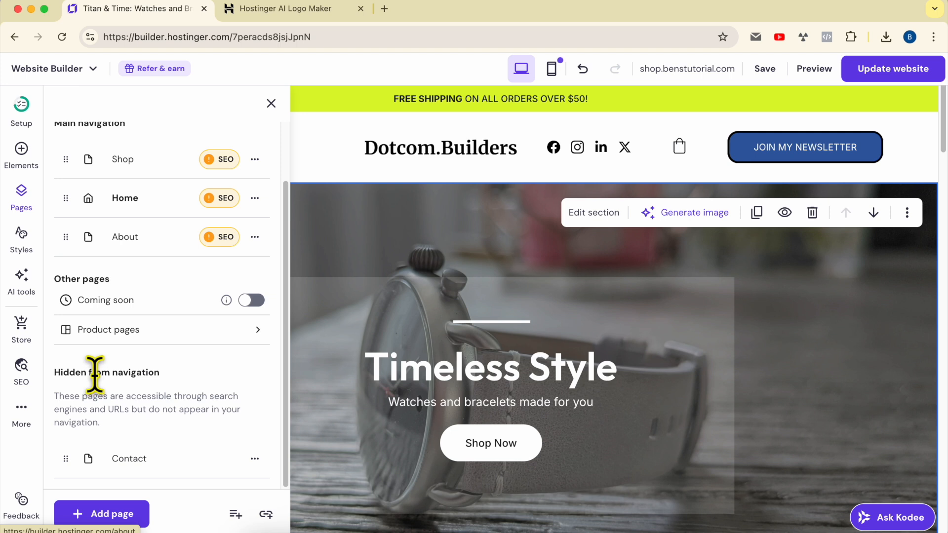
click(367, 248)
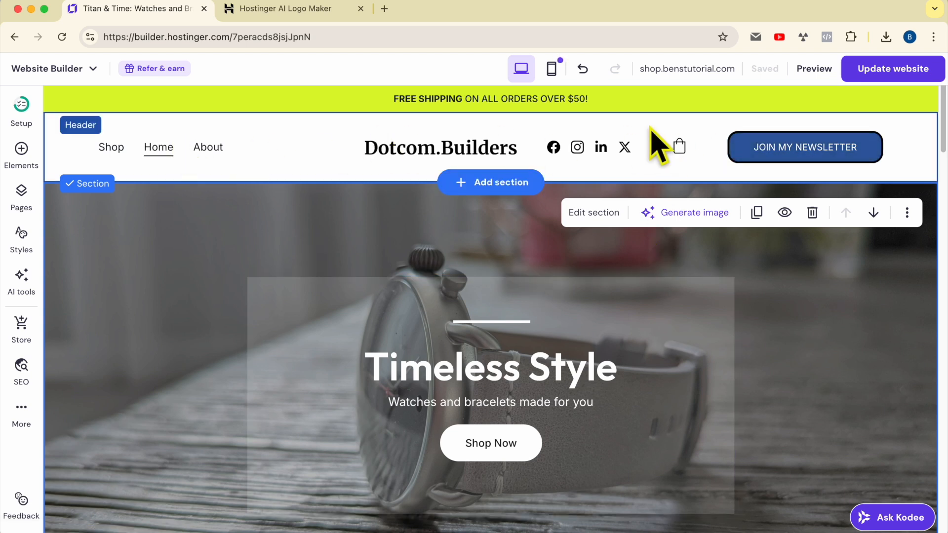
Publish the website changes and open the live site in the desktop view.
click(881, 70)
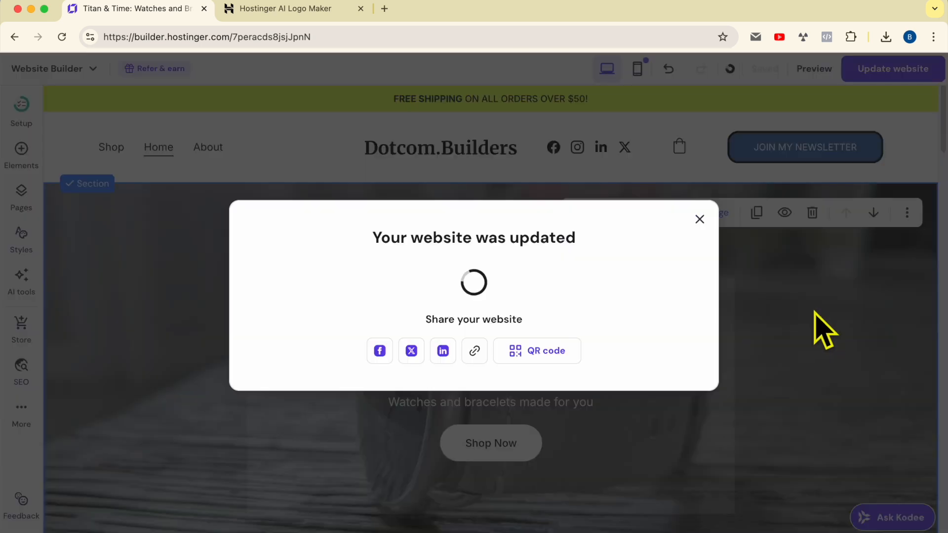
triple_click(434, 179)
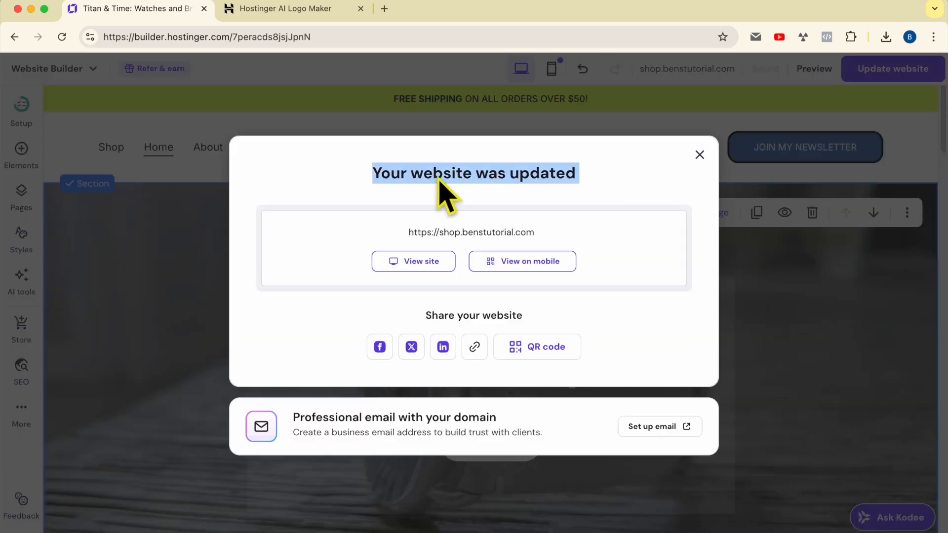
click(414, 277)
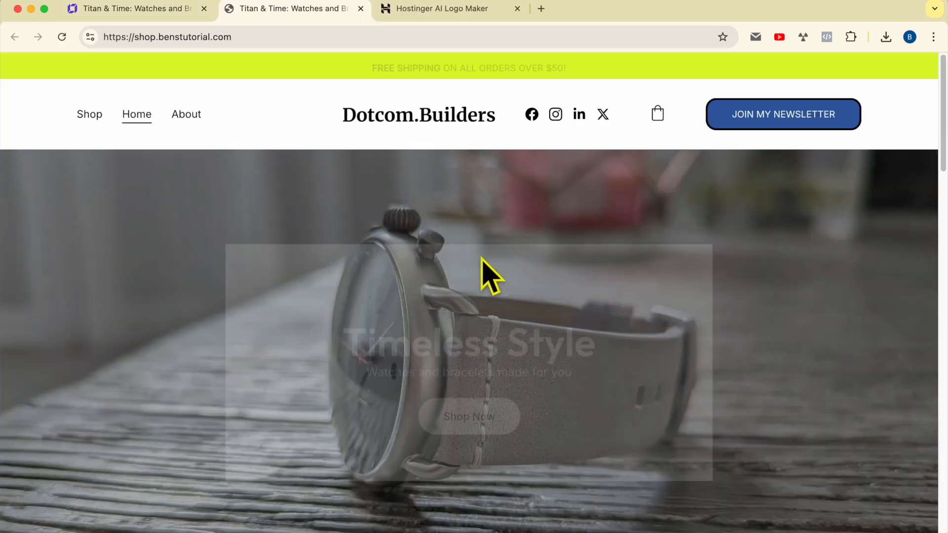
Examine the free-shipping bar and header on the live home page, checking how they behave while the page scrolls.
drag(370, 66, 608, 67)
click(334, 78)
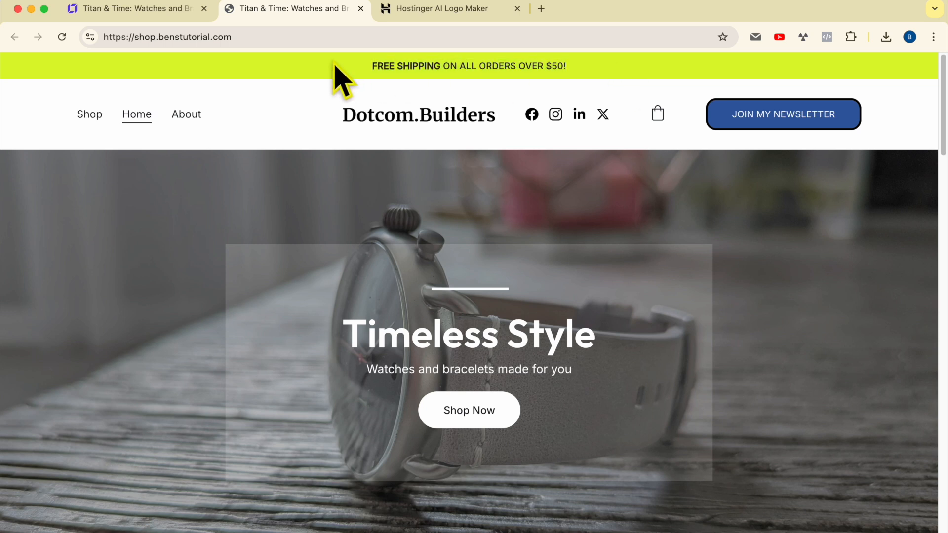
scroll(273, 165, down, 4)
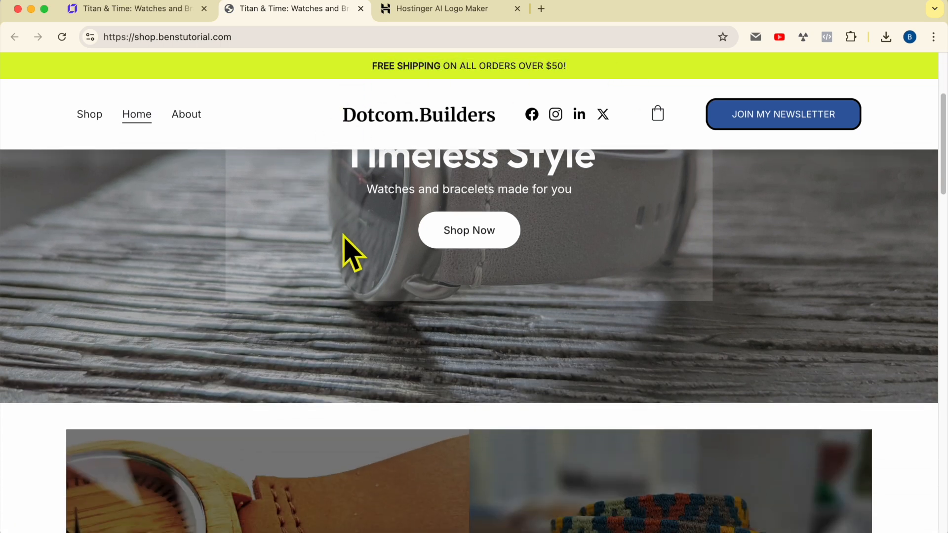
scroll(395, 246, up, 4)
scroll(284, 139, down, 1)
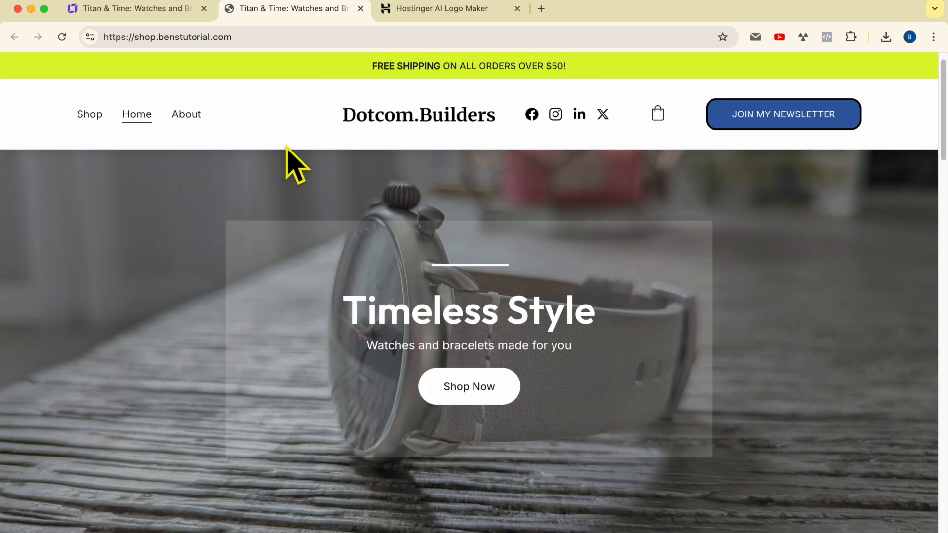
scroll(296, 188, down, 1)
scroll(335, 226, down, 1)
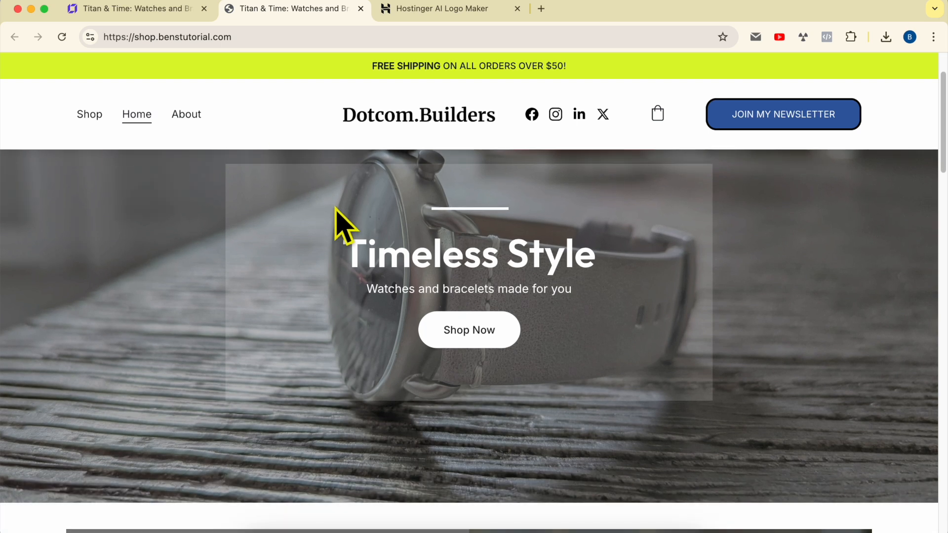
scroll(326, 224, up, 3)
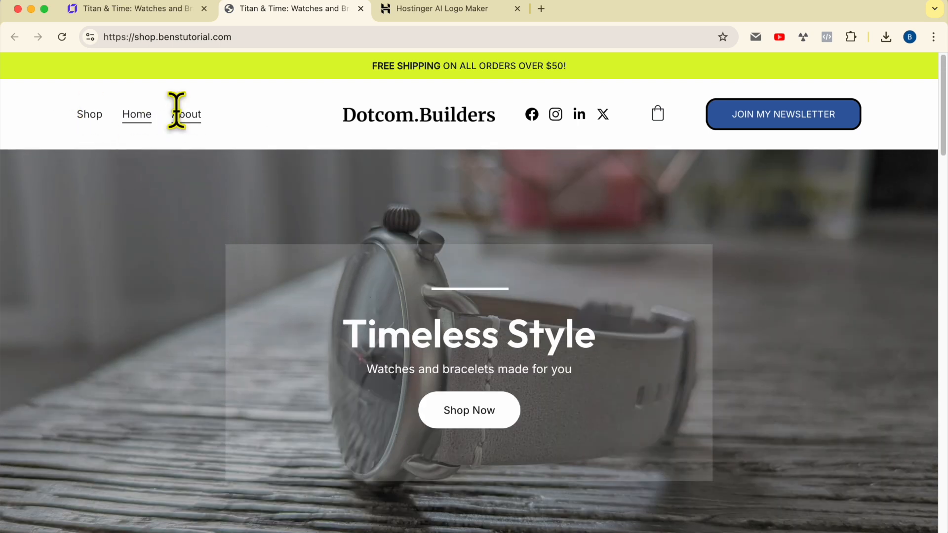